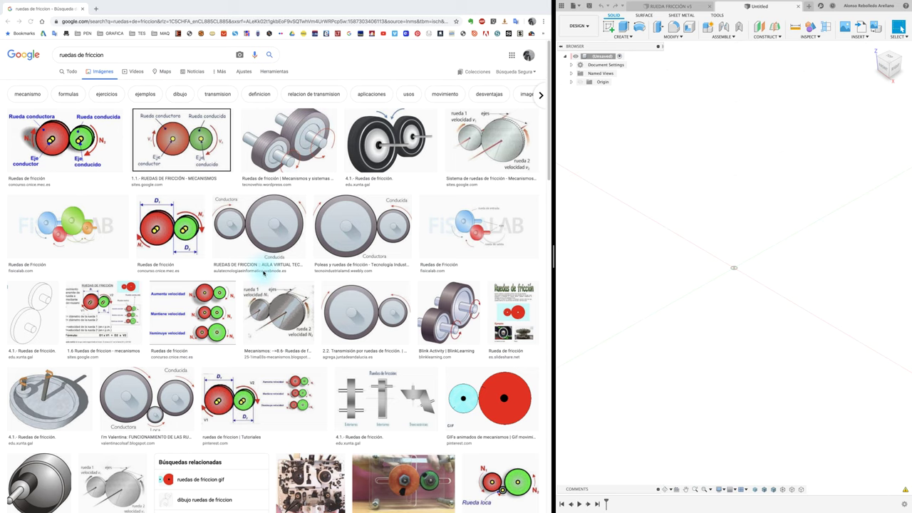
# Browse the 'ruedas de fricción' image results and preview the AULA VIRTUAL TECNOLOGIA friction-wheel diagram
pyautogui.scroll(-1, 264, 270)
pyautogui.click(32, 364)
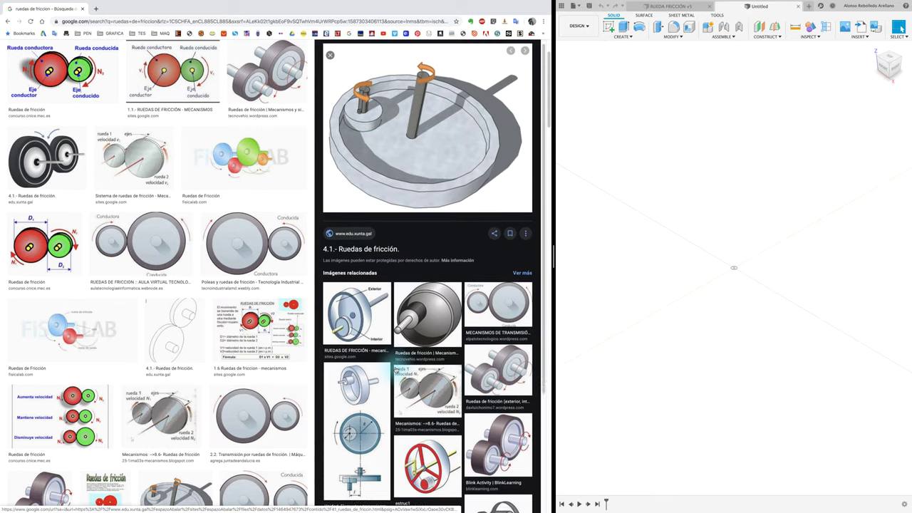
pyautogui.scroll(-2, 397, 366)
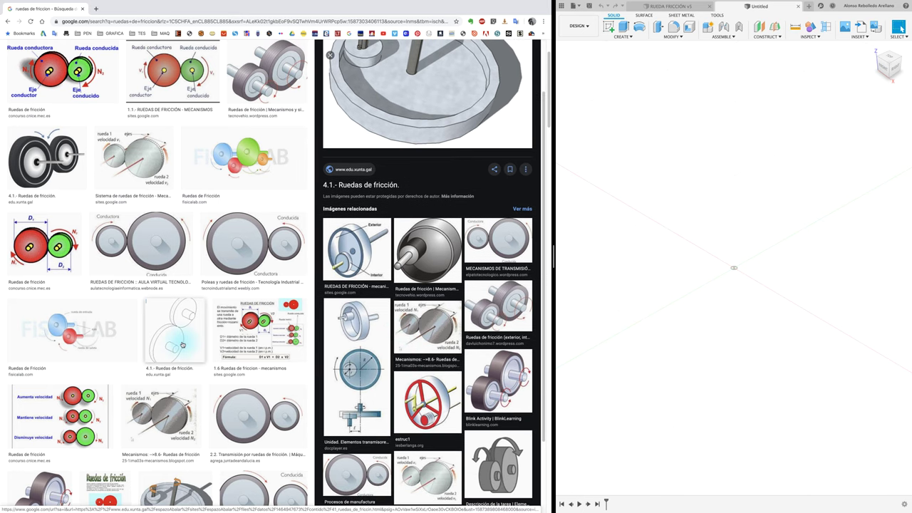
pyautogui.scroll(-2, 173, 336)
pyautogui.scroll(-2, 182, 345)
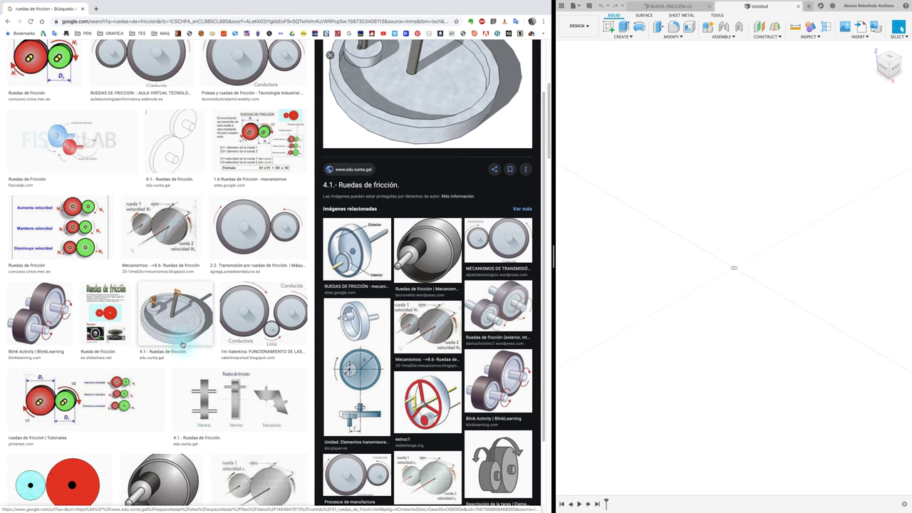
pyautogui.scroll(1, 183, 335)
pyautogui.click(264, 446)
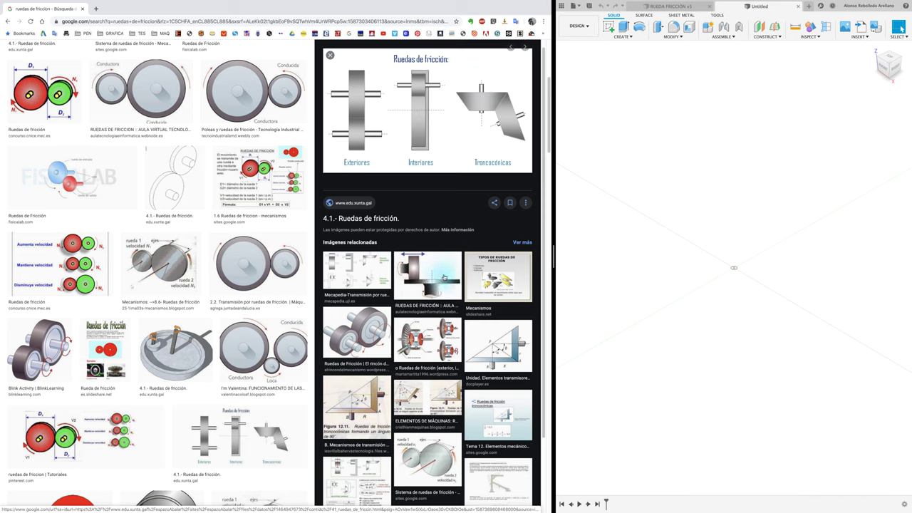
pyautogui.click(443, 277)
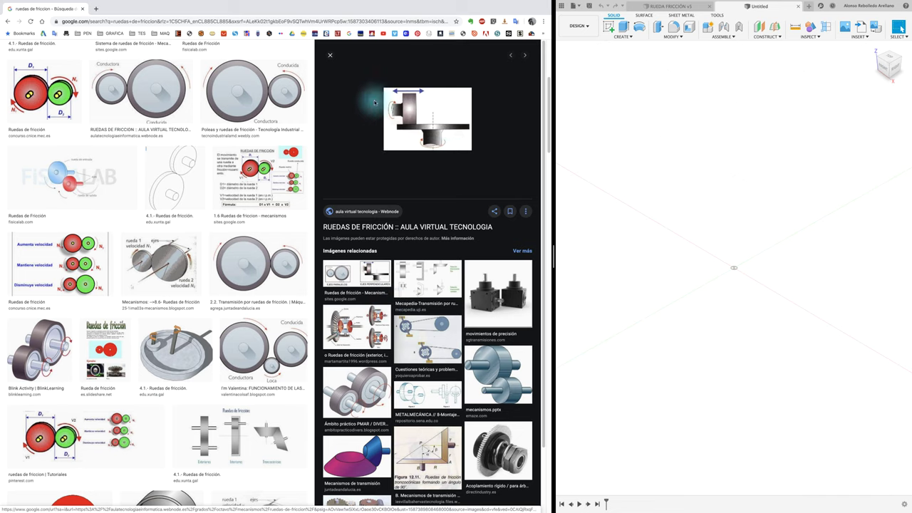
# Search Google Images for 'dinamo bicicleta' and enlarge a Dreamstime bicycle-dynamo illustration
pyautogui.click(267, 21)
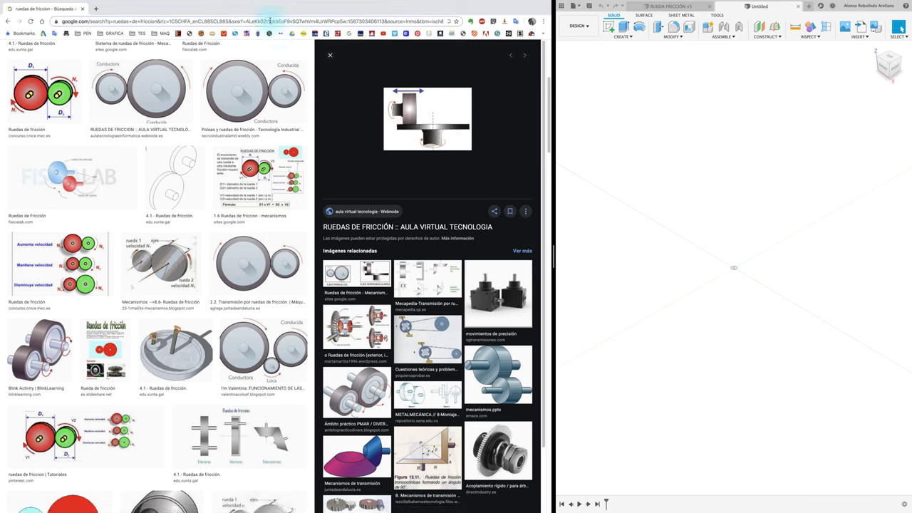
pyautogui.write('dinamo b')
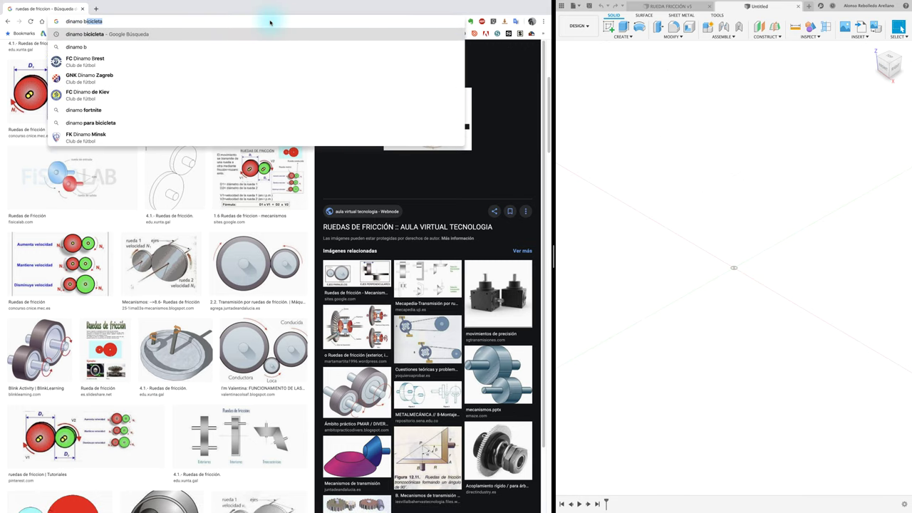
pyautogui.write('iciclet')
pyautogui.press('Return')
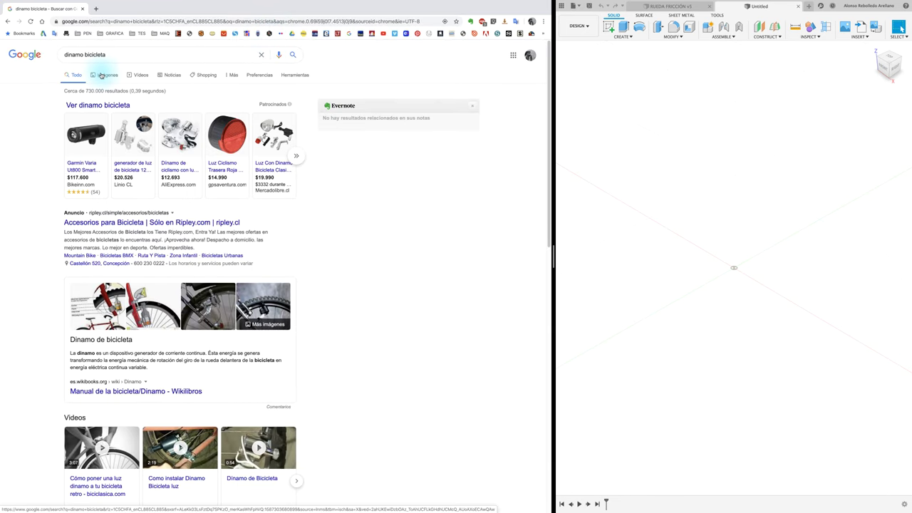
pyautogui.click(107, 75)
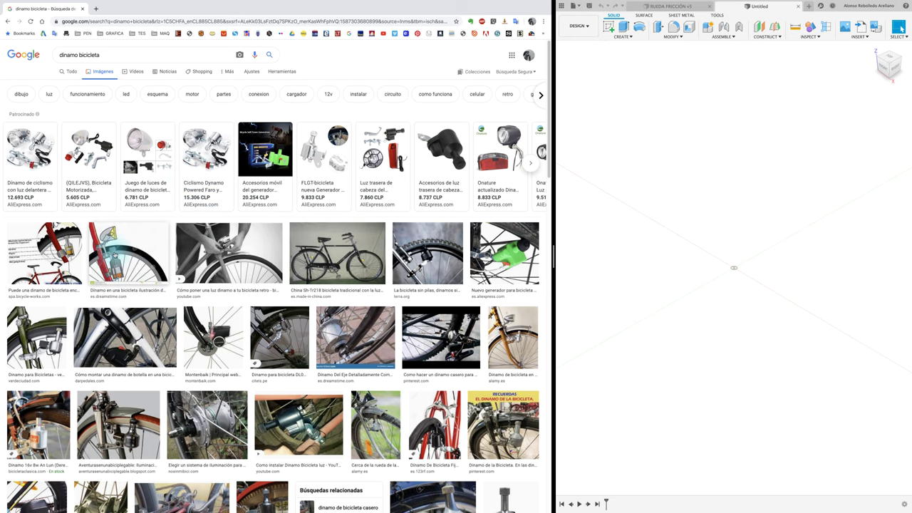
pyautogui.click(114, 255)
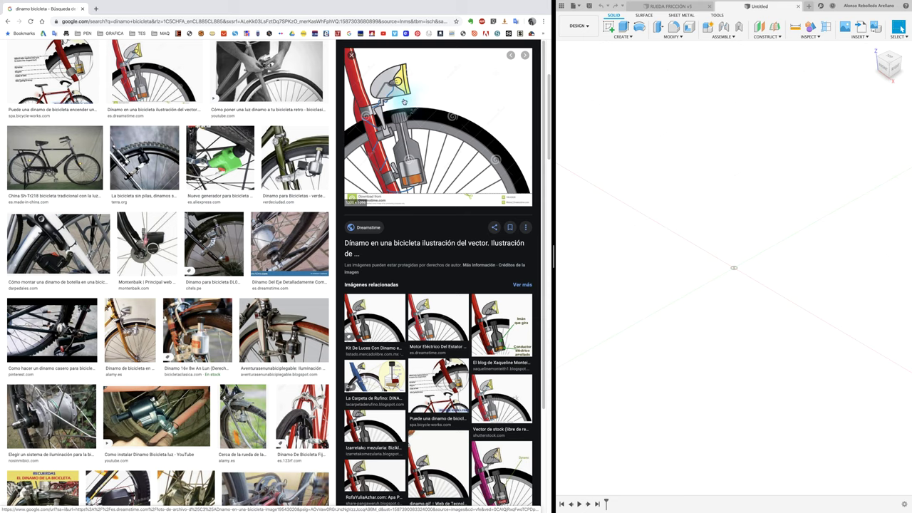
pyautogui.moveTo(7, 4)
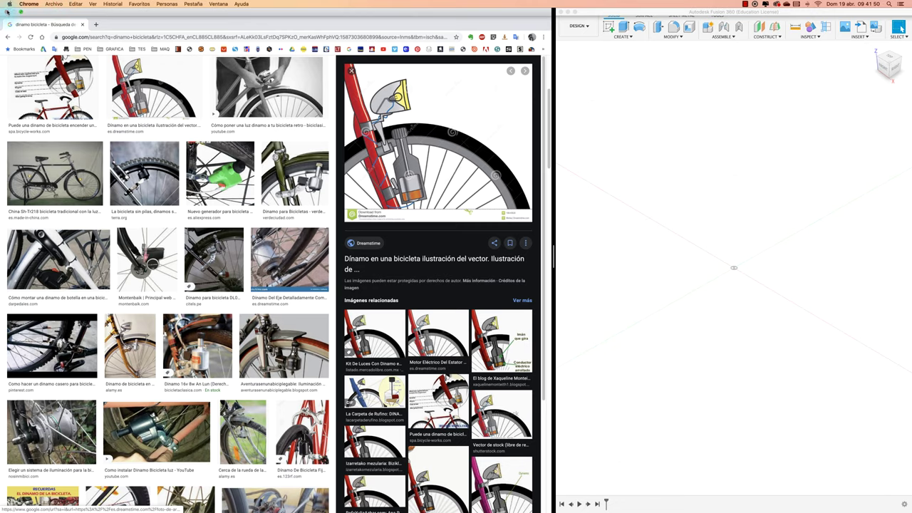
# Close Chrome, show RUEDA FRICCIÓN v5, and cycle visual styles ending on Shaded with Visible Edges Only
pyautogui.click(6, 13)
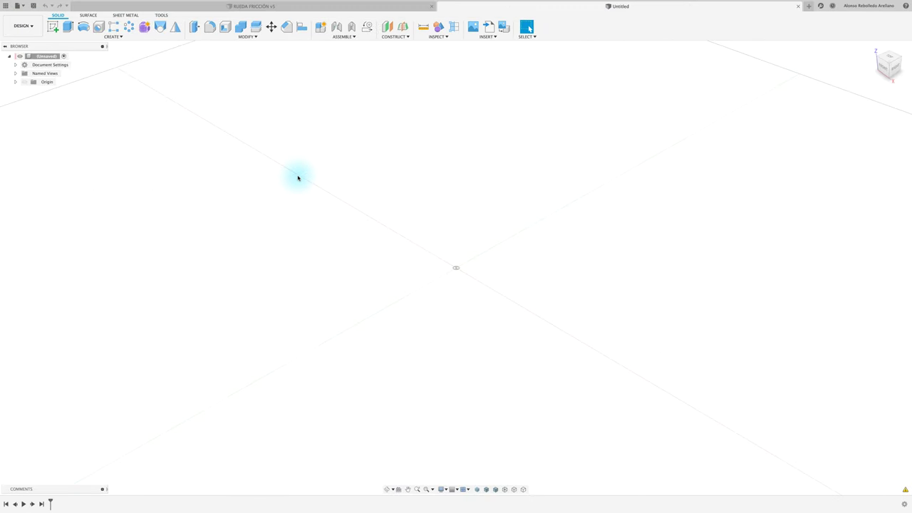
pyautogui.click(217, 8)
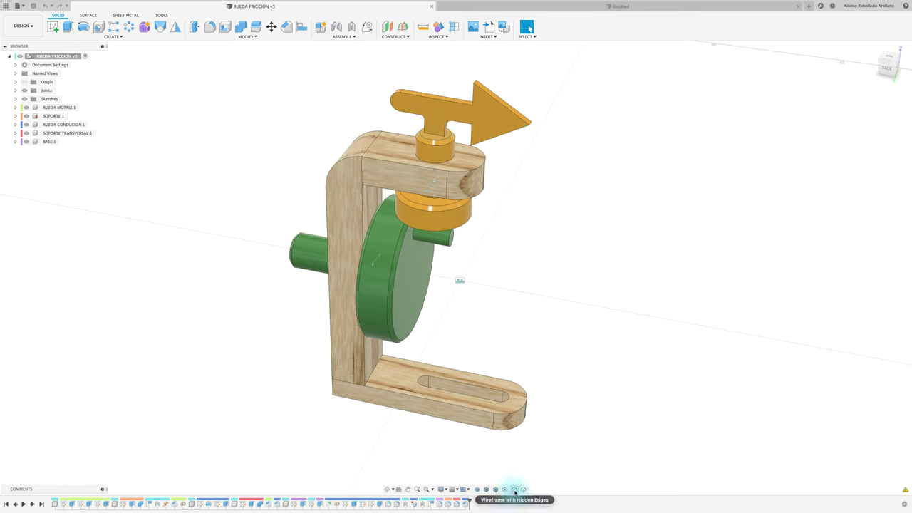
pyautogui.click(522, 490)
pyautogui.click(507, 491)
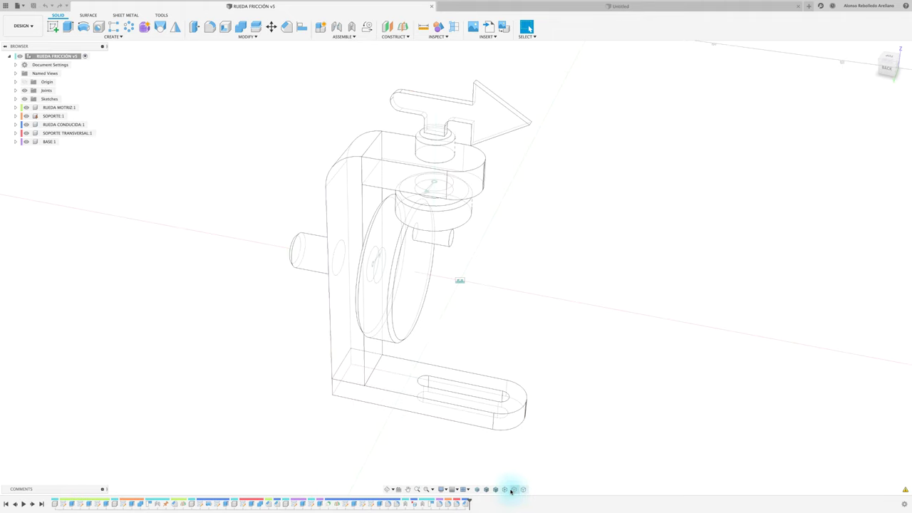
pyautogui.click(503, 491)
pyautogui.click(487, 491)
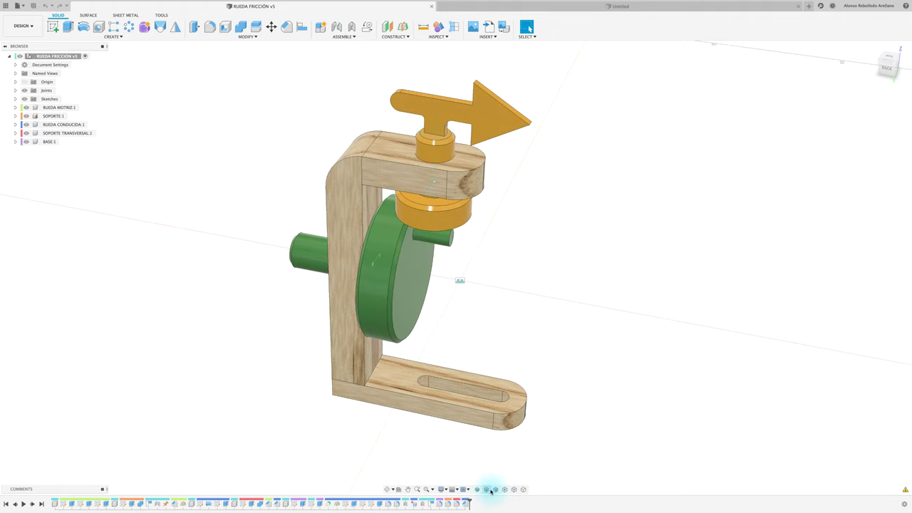
pyautogui.click(486, 491)
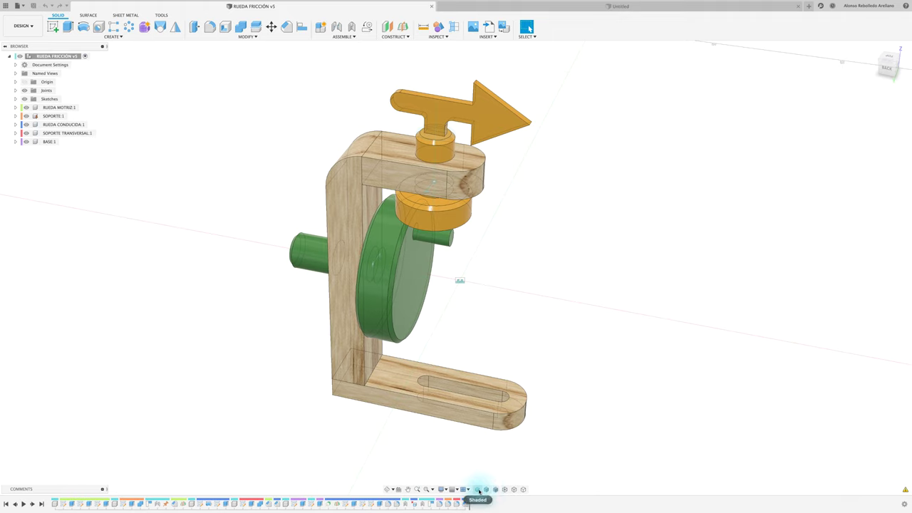
pyautogui.click(478, 491)
pyautogui.click(496, 491)
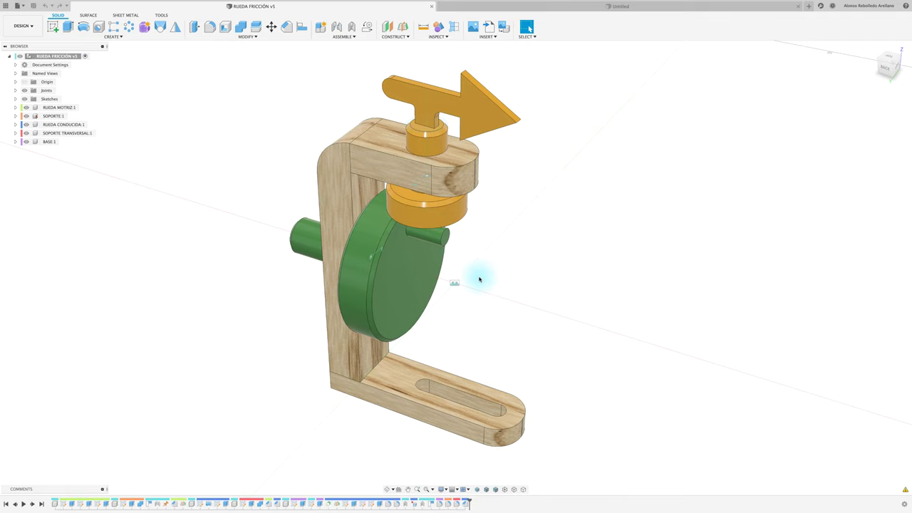
pyautogui.keyDown('shift'); pyautogui.moveTo(427, 239); pyautogui.dragTo(437, 236, button='middle'); pyautogui.keyUp('shift')
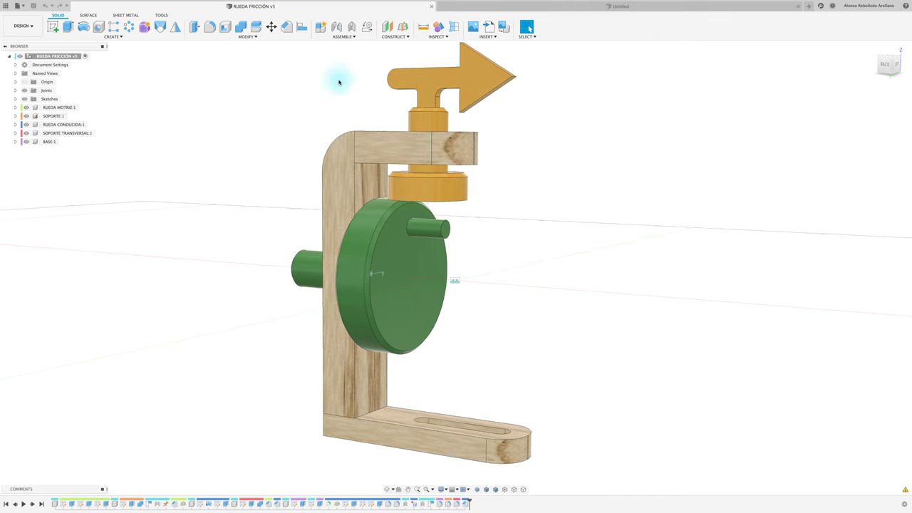
pyautogui.keyDown('shift'); pyautogui.moveTo(336, 77); pyautogui.dragTo(399, 53, button='middle'); pyautogui.keyUp('shift')
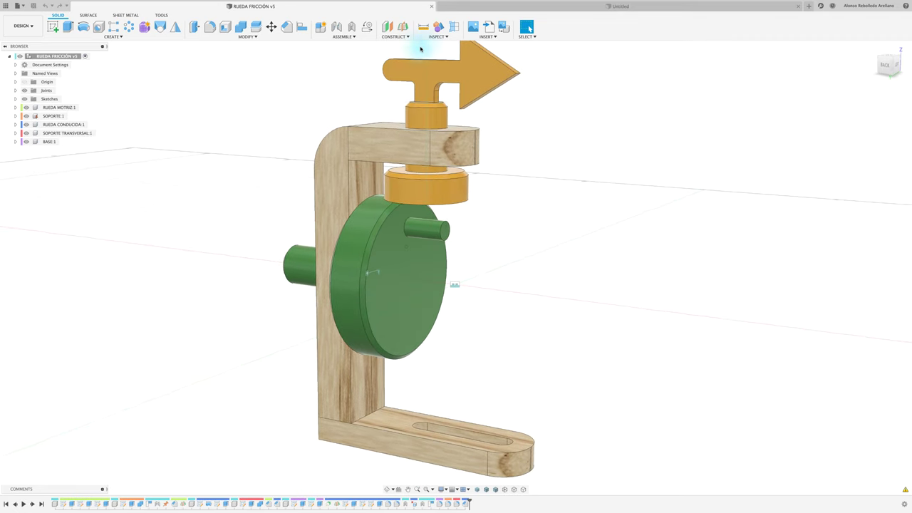
pyautogui.click(423, 26)
pyautogui.click(380, 223)
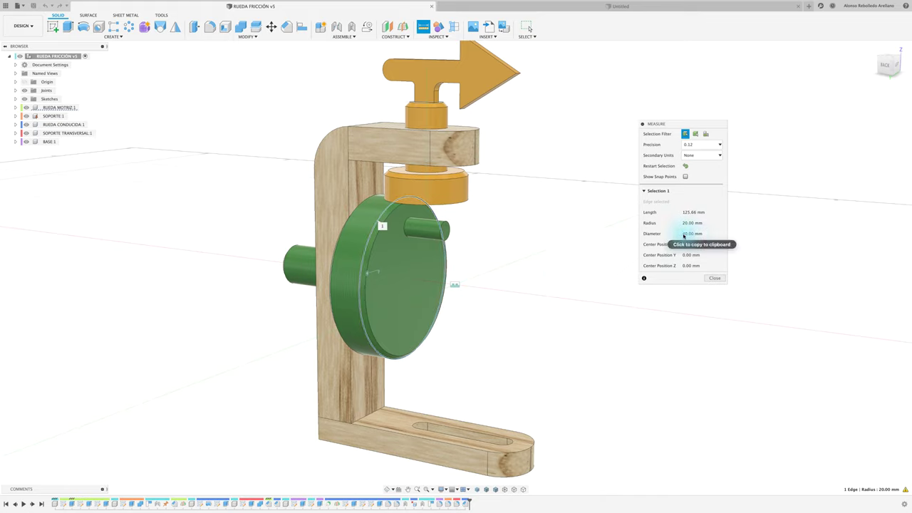
pyautogui.click(719, 277)
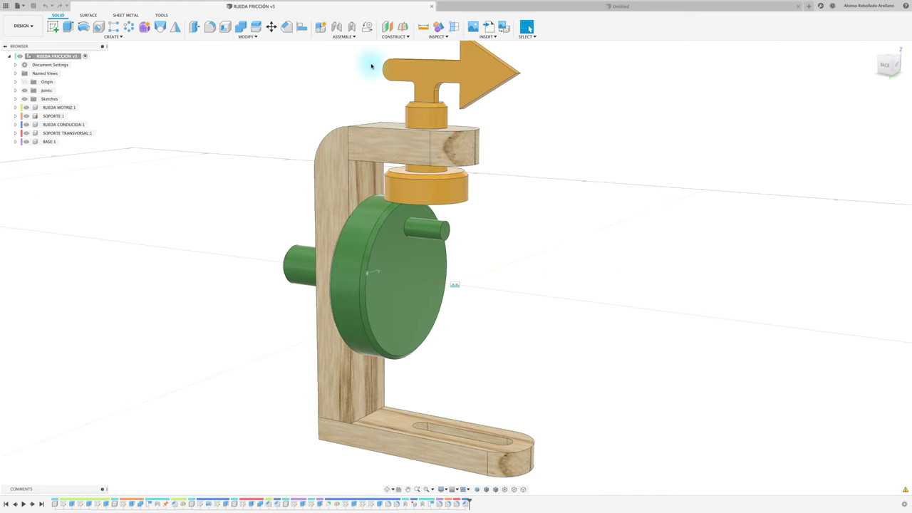
pyautogui.click(423, 26)
pyautogui.click(461, 202)
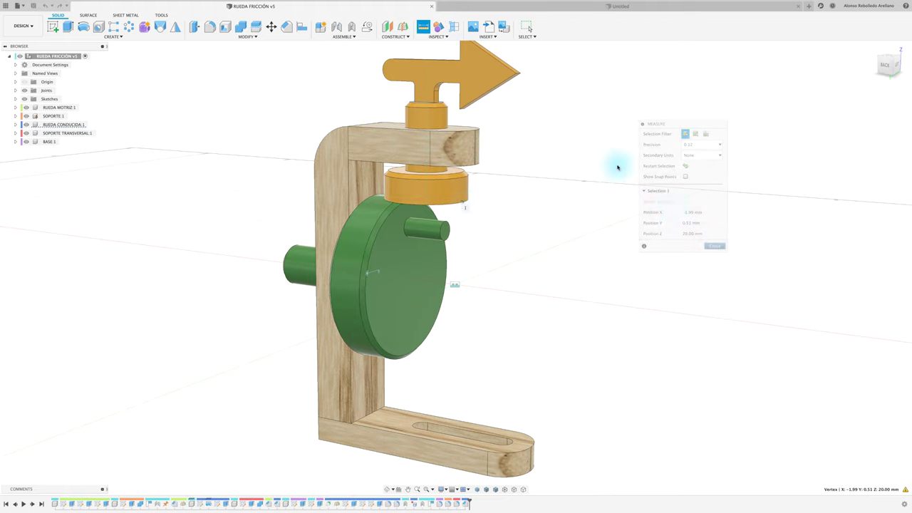
pyautogui.click(424, 26)
pyautogui.press('i')
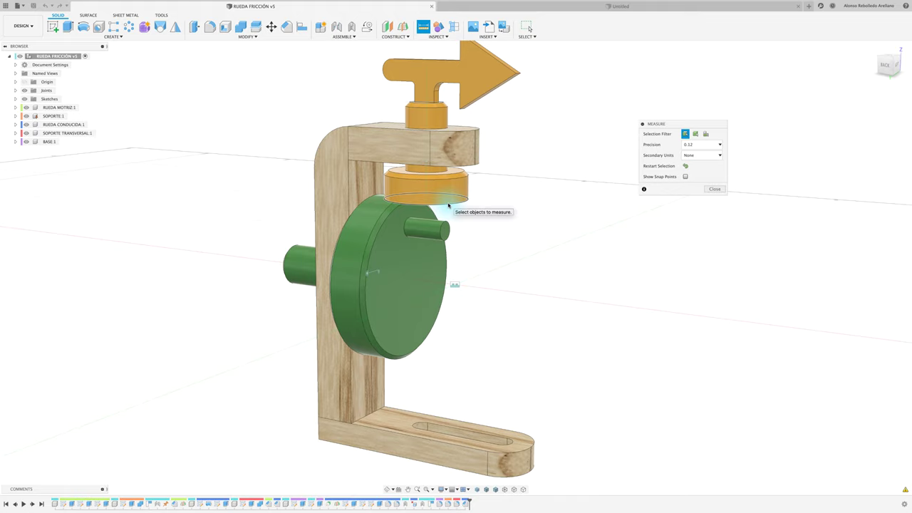
pyautogui.click(448, 204)
pyautogui.click(714, 277)
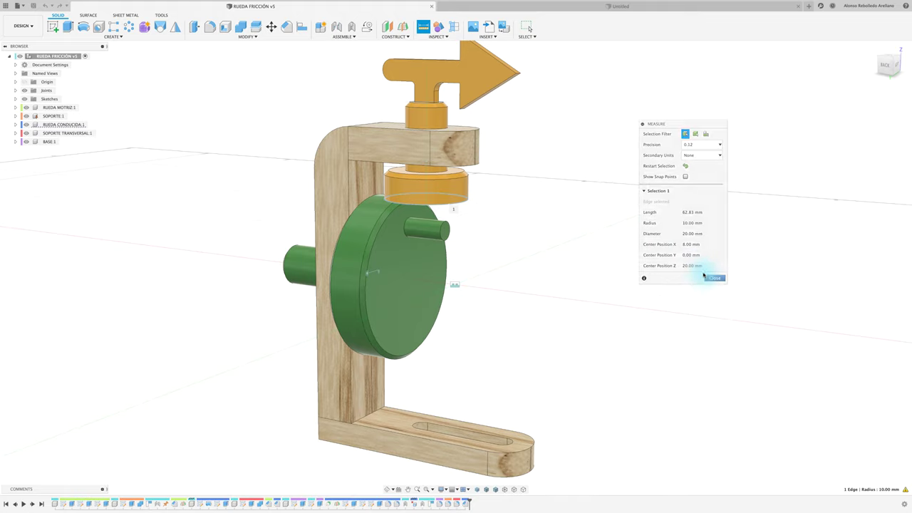
pyautogui.click(884, 68)
pyautogui.scroll(5, 498, 197)
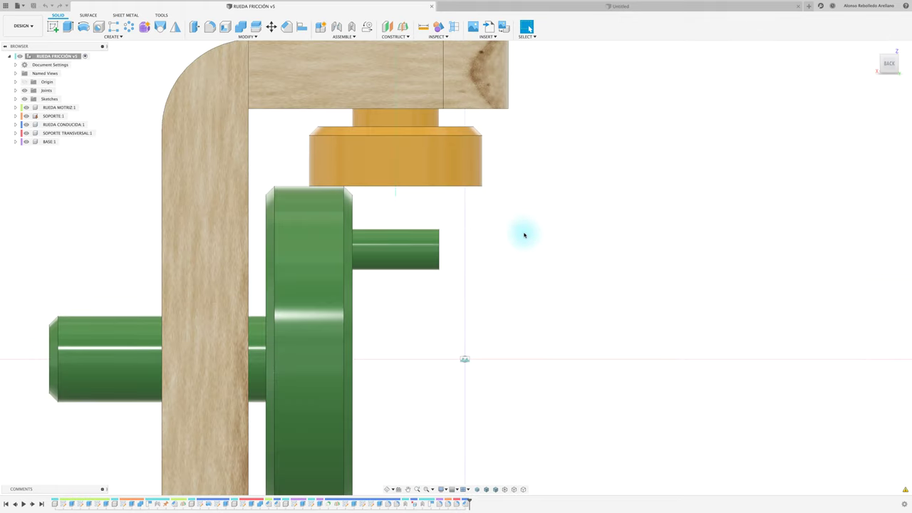
pyautogui.press('F6')
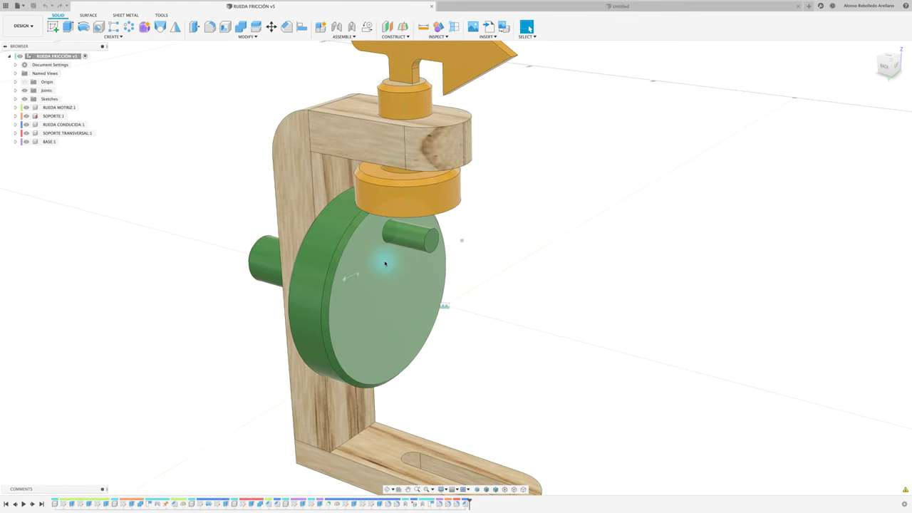
pyautogui.scroll(-2, 429, 242)
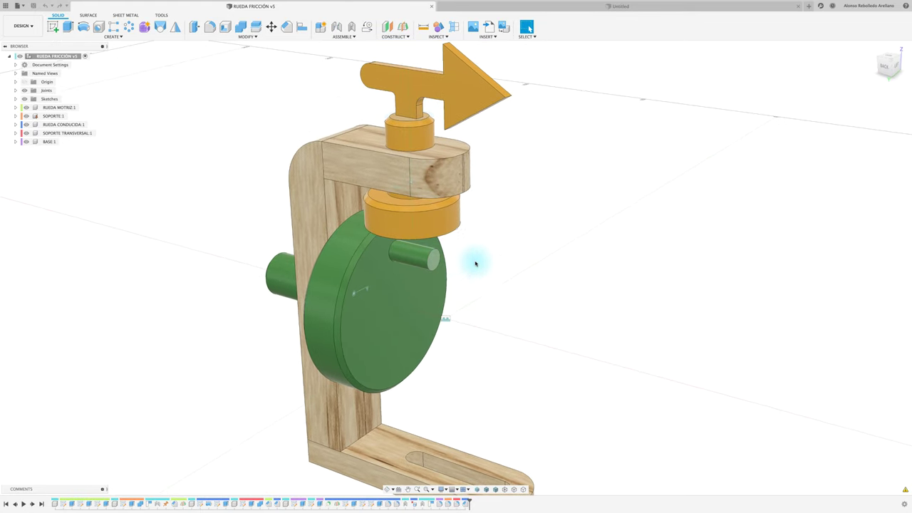
pyautogui.moveTo(430, 242)
pyautogui.mouseDown()
pyautogui.moveTo(448, 304)
pyautogui.moveTo(387, 359)
pyautogui.mouseUp()
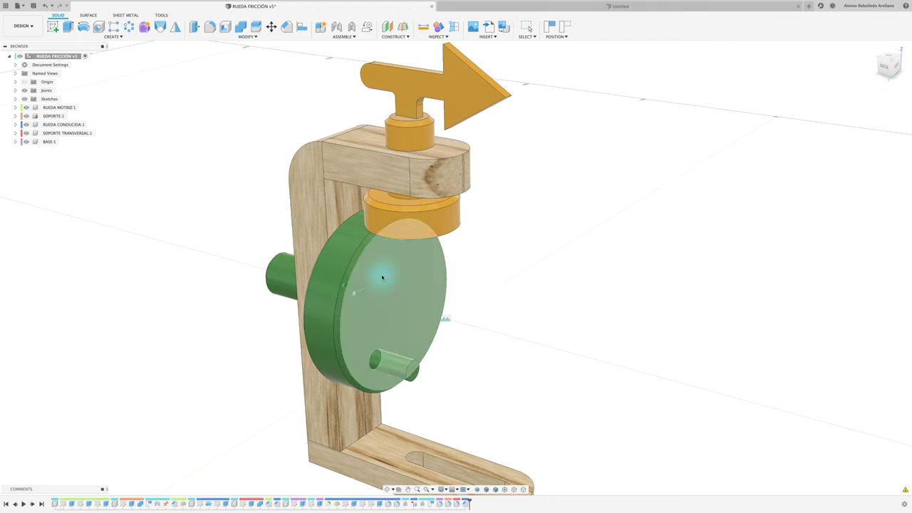
pyautogui.moveTo(463, 95)
pyautogui.mouseDown()
pyautogui.moveTo(382, 109)
pyautogui.moveTo(437, 140)
pyautogui.mouseUp()
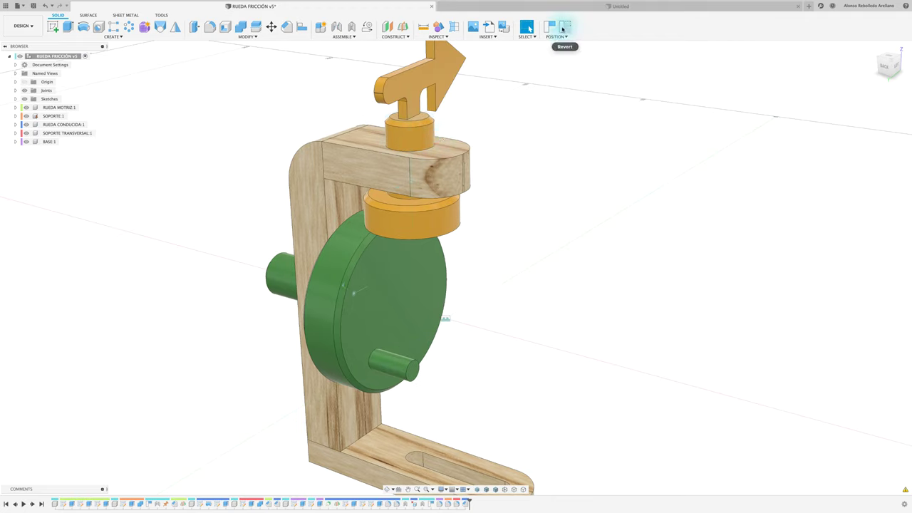
pyautogui.click(562, 28)
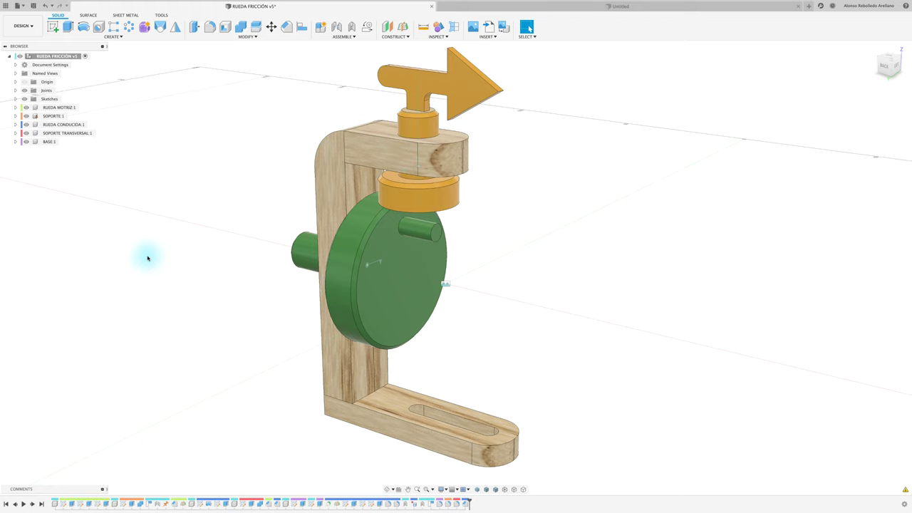
# Create a motion link driving Rev3 at (360*40/20)*1 deg from Rev1 at 360 deg
pyautogui.click(366, 27)
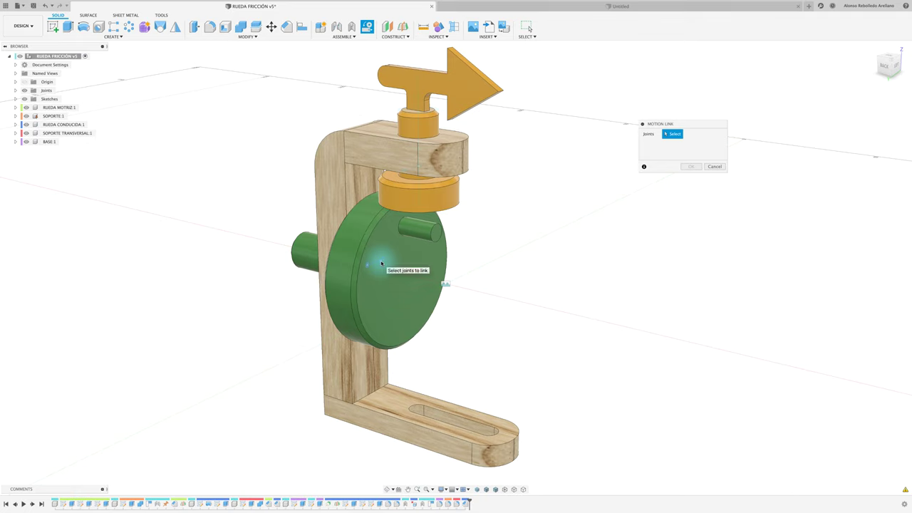
pyautogui.click(380, 264)
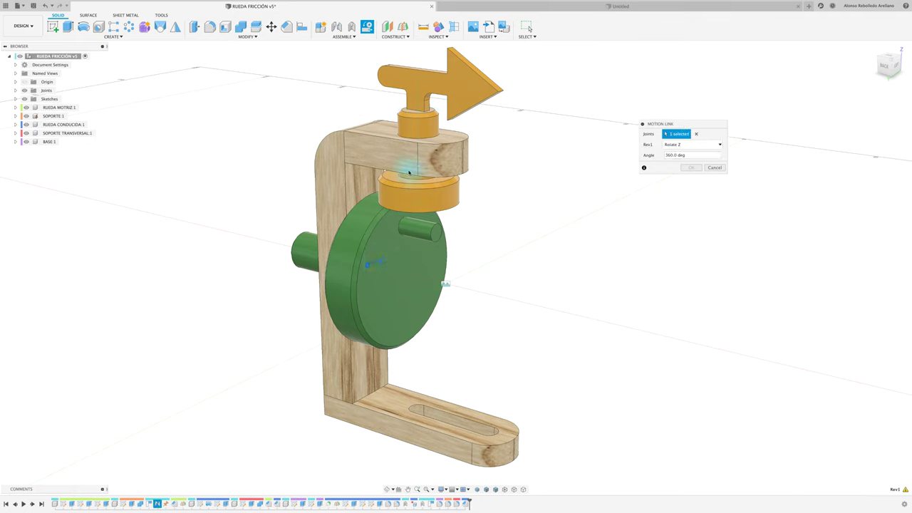
pyautogui.click(406, 172)
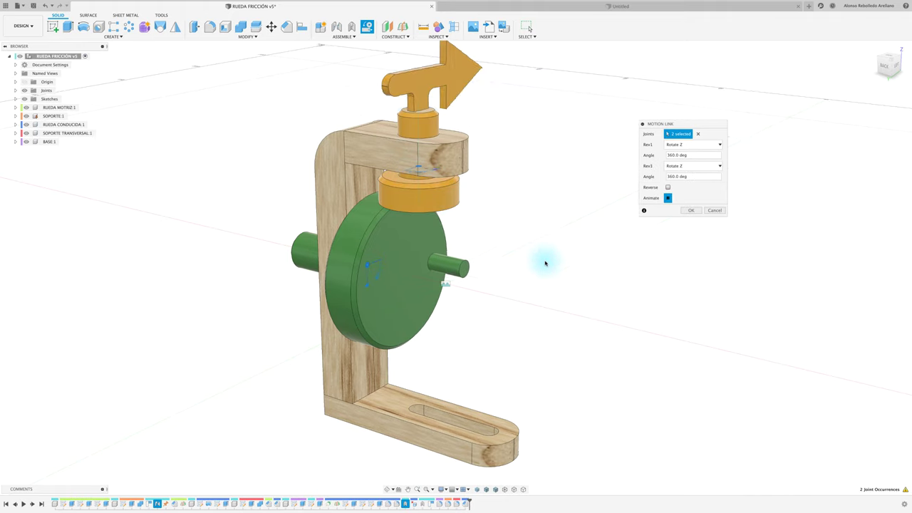
pyautogui.click(895, 67)
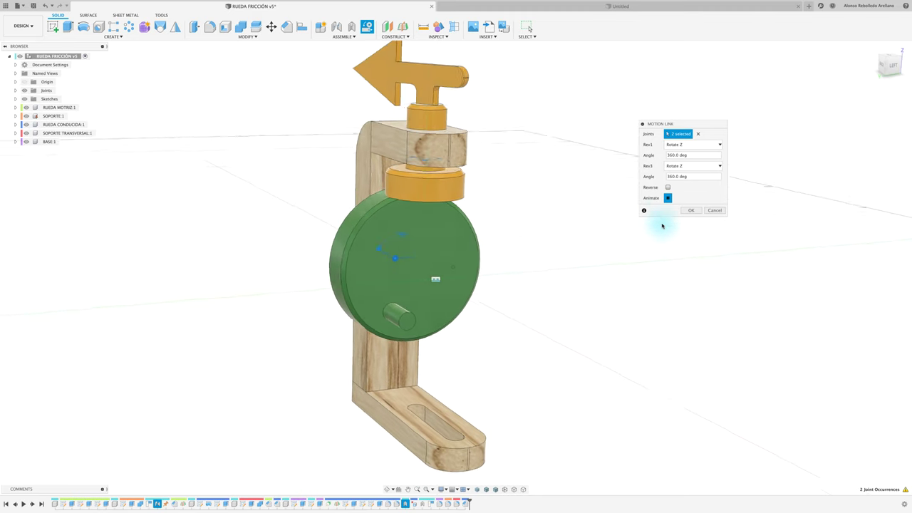
pyautogui.click(668, 197)
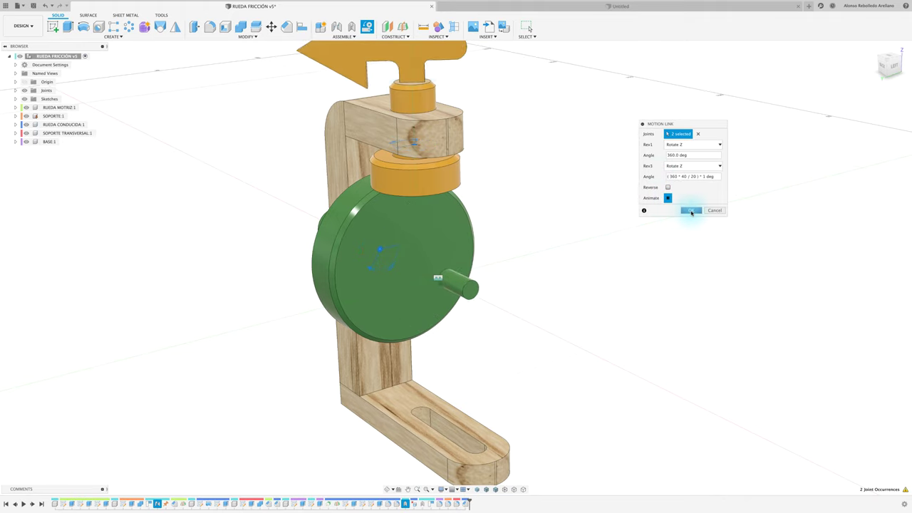
pyautogui.click(690, 211)
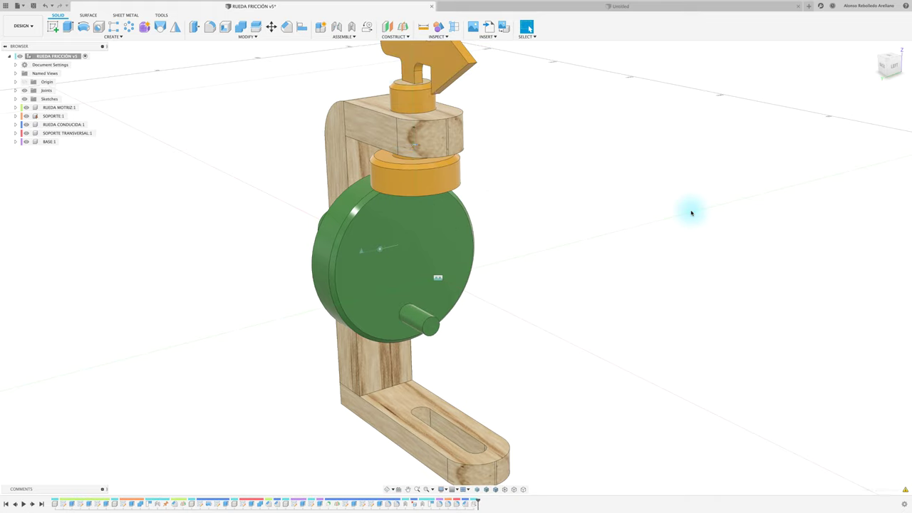
# From the LEFT view, turn the green wheel, then orbit back to a 3D view
pyautogui.click(896, 66)
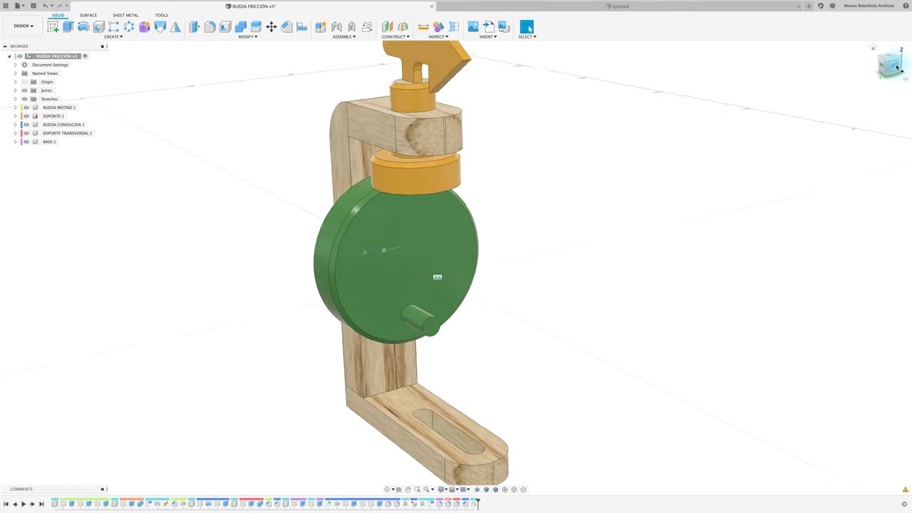
pyautogui.moveTo(443, 304); pyautogui.dragTo(436, 218)
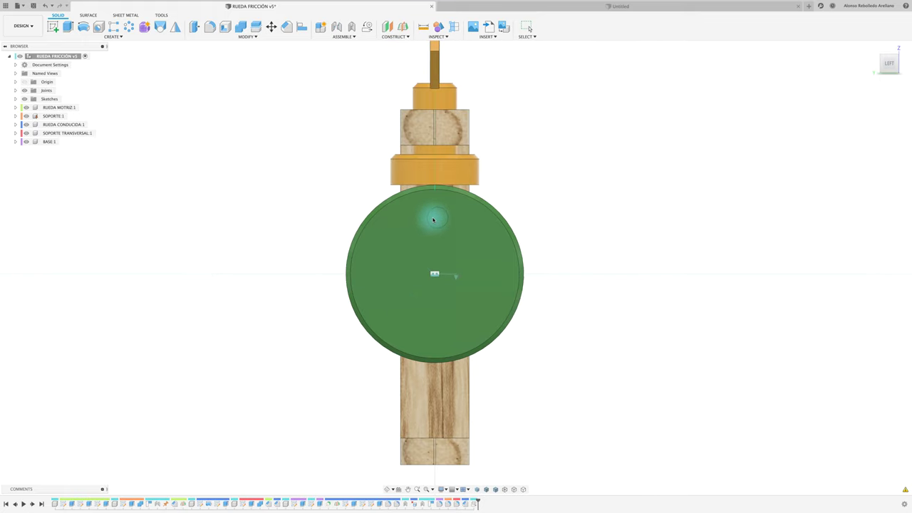
pyautogui.moveTo(563, 249)
pyautogui.keyDown('shift'); pyautogui.mouseDown(button='middle')
pyautogui.moveTo(461, 240)
pyautogui.moveTo(432, 227)
pyautogui.mouseUp(button='middle'); pyautogui.keyUp('shift')
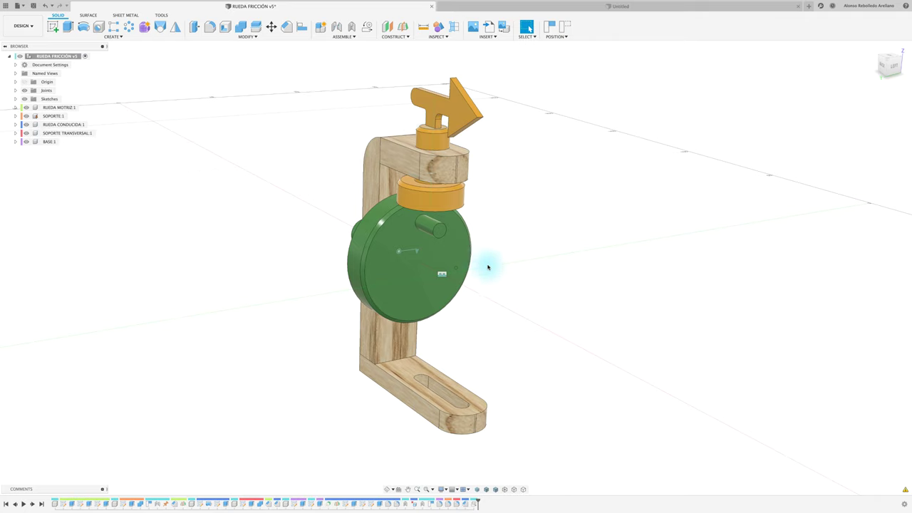
pyautogui.keyDown('shift'); pyautogui.moveTo(488, 264); pyautogui.dragTo(488, 167, button='middle'); pyautogui.keyUp('shift')
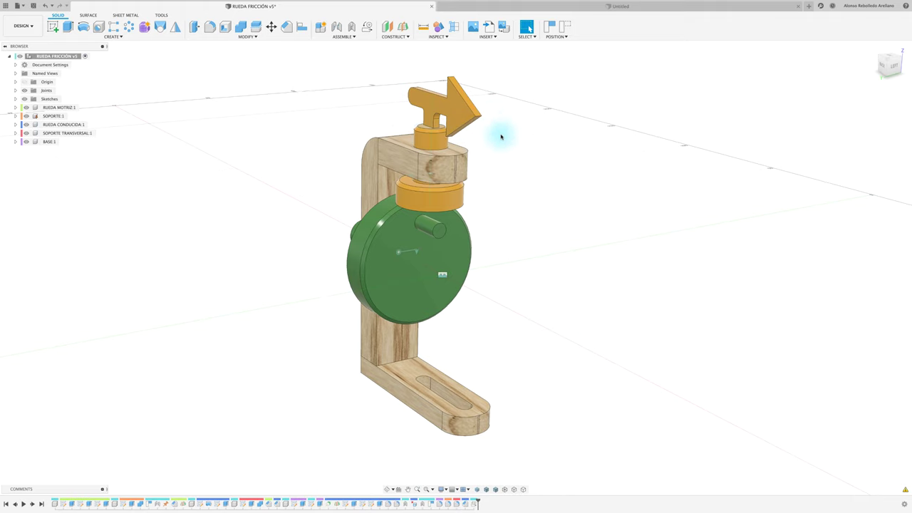
pyautogui.keyDown('shift'); pyautogui.moveTo(480, 222); pyautogui.dragTo(437, 237, button='middle'); pyautogui.keyUp('shift')
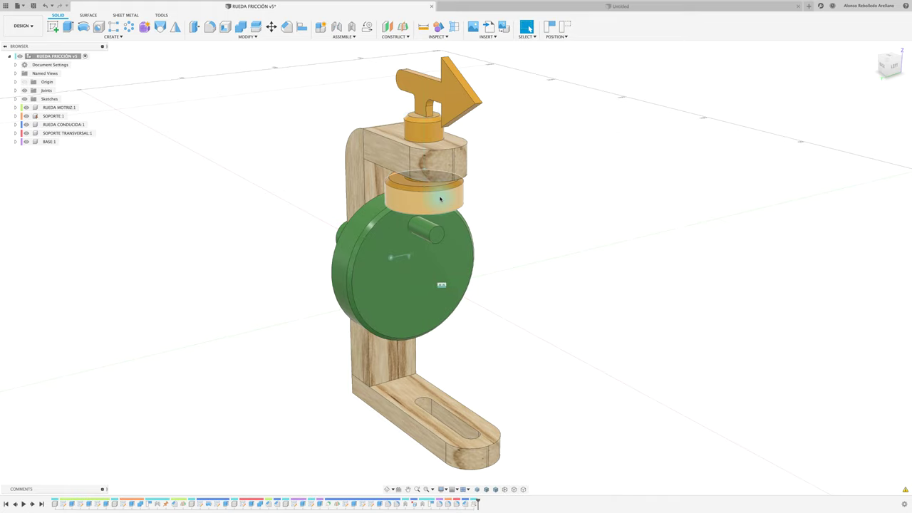
# Drag the green wheel's handle so its shaft sits near the top, the arrow following
pyautogui.click(545, 244)
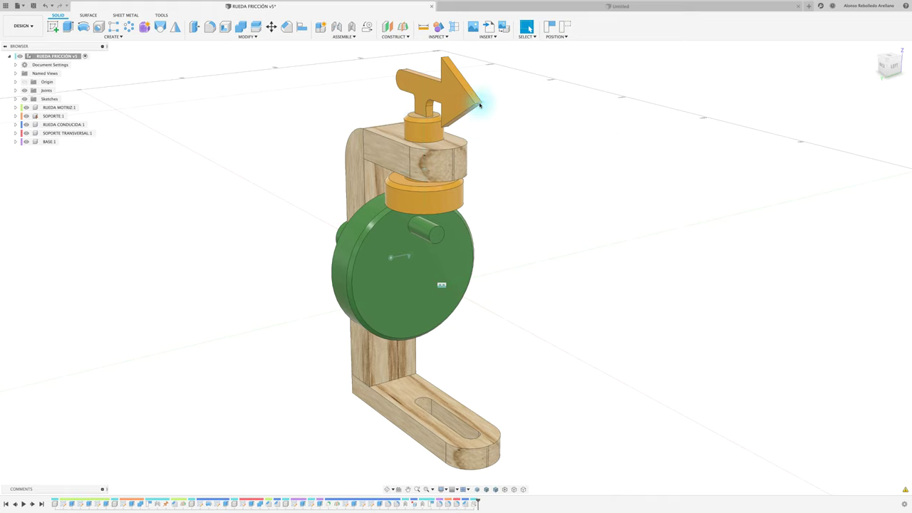
pyautogui.click(431, 240)
pyautogui.moveTo(434, 236)
pyautogui.mouseDown()
pyautogui.moveTo(473, 270)
pyautogui.moveTo(466, 299)
pyautogui.moveTo(440, 305)
pyautogui.moveTo(450, 299)
pyautogui.mouseUp()
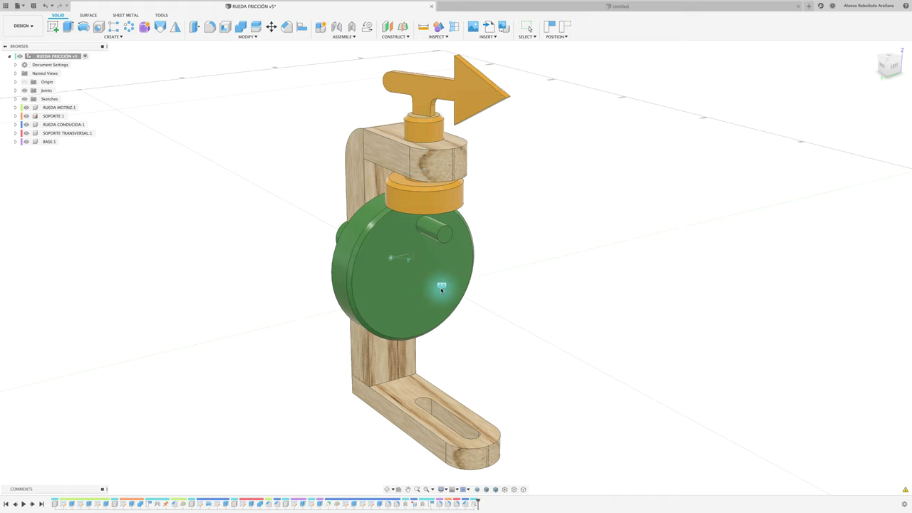
pyautogui.press('Escape')
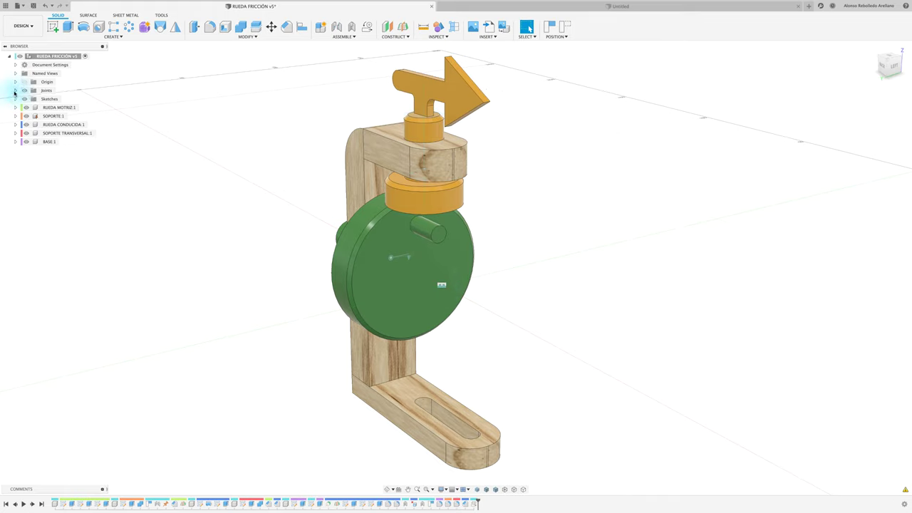
# Expand the Joints folder and re-check Motion Link 7 with Animate ticked
pyautogui.click(14, 90)
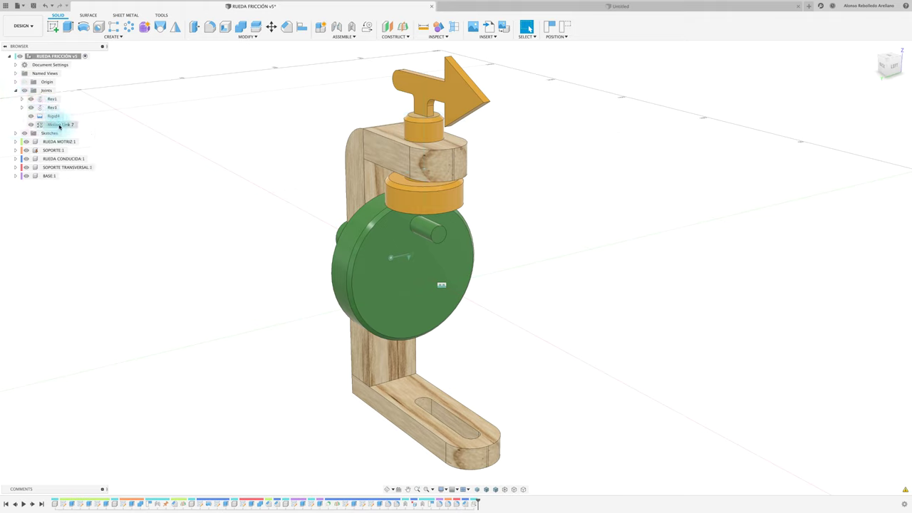
pyautogui.rightClick(59, 126)
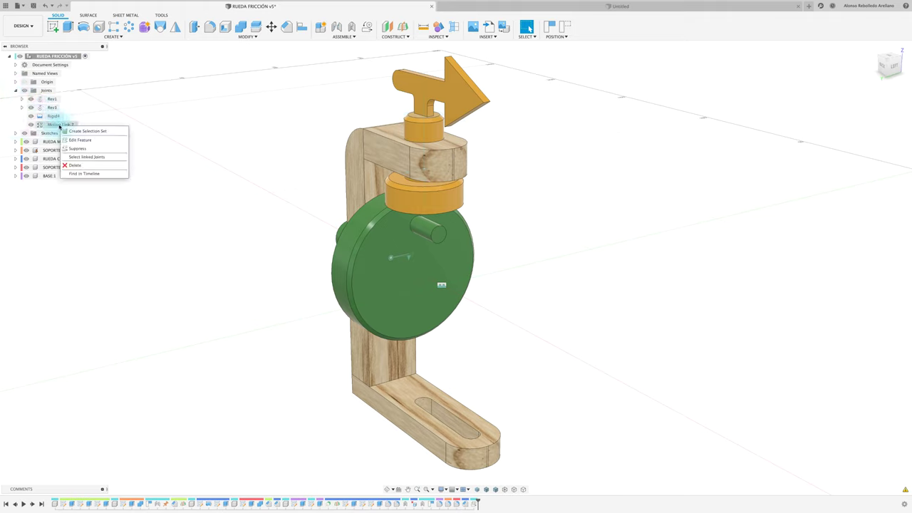
pyautogui.click(85, 140)
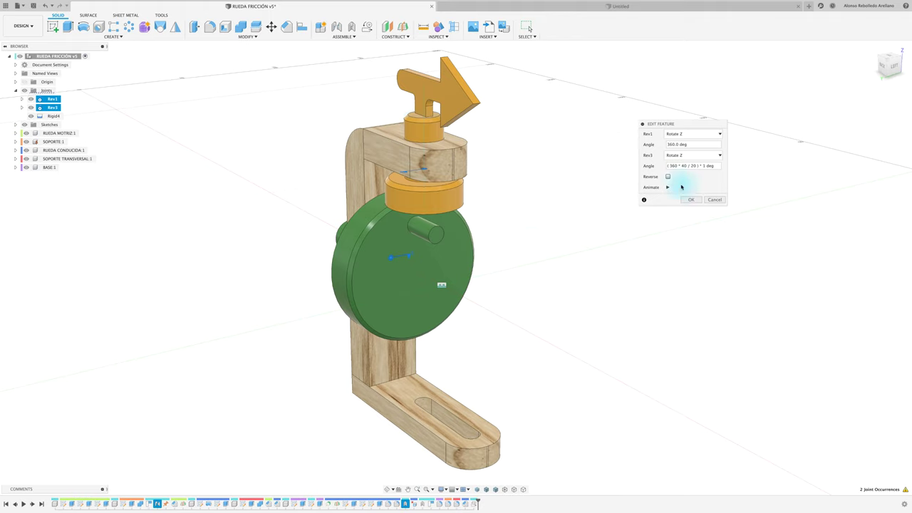
pyautogui.click(667, 187)
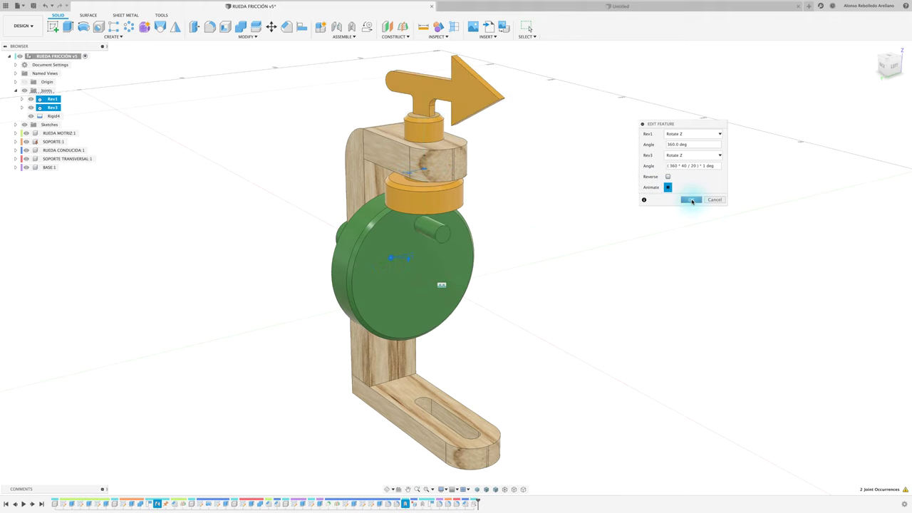
pyautogui.click(690, 199)
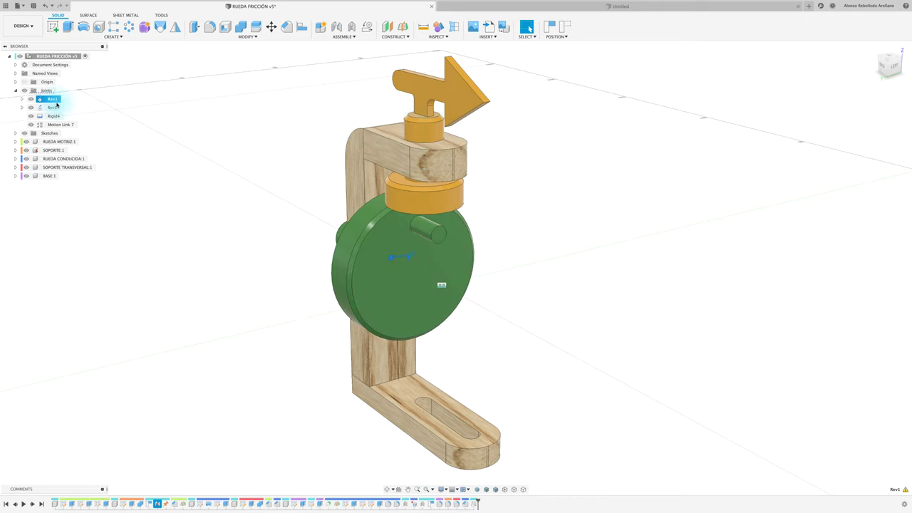
# Animate the model from Rev1, orbiting to watch, then stop the animation
pyautogui.rightClick(51, 100)
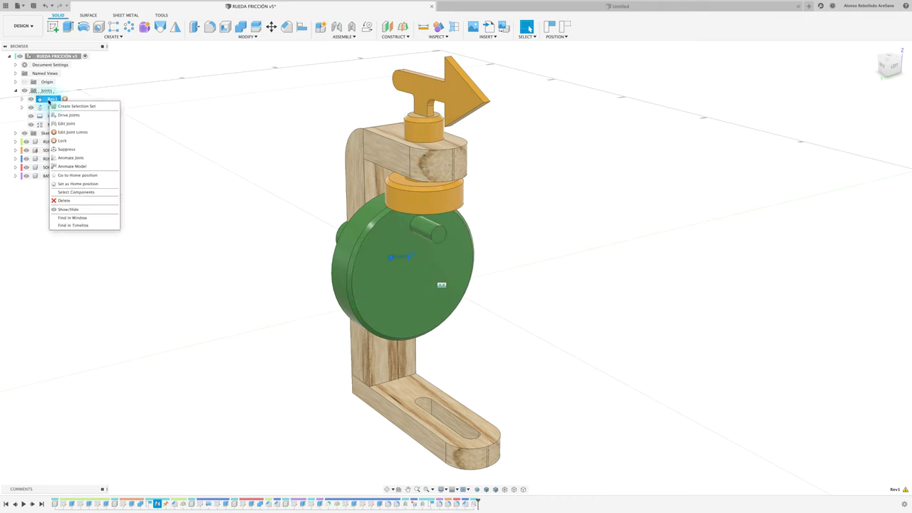
pyautogui.click(83, 168)
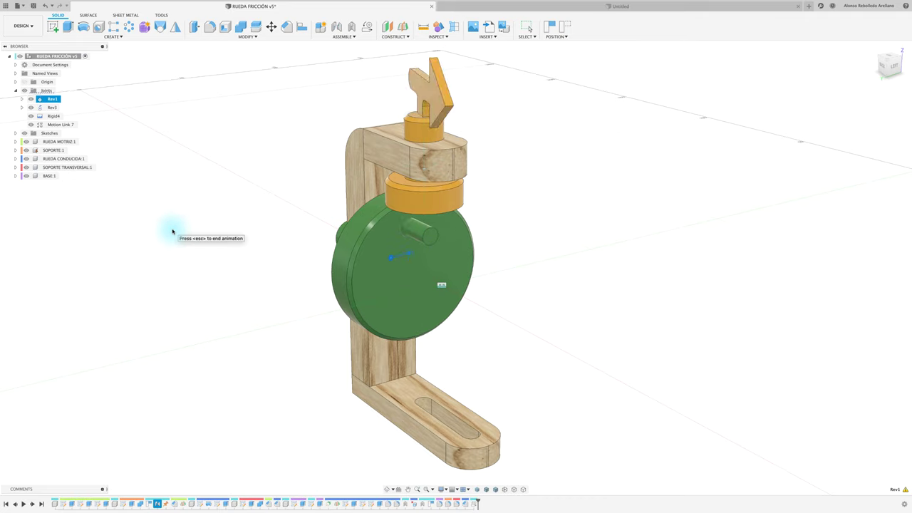
pyautogui.moveTo(178, 230)
pyautogui.keyDown('shift'); pyautogui.mouseDown(button='middle')
pyautogui.moveTo(324, 229)
pyautogui.moveTo(406, 210)
pyautogui.moveTo(417, 193)
pyautogui.mouseUp(button='middle'); pyautogui.keyUp('shift')
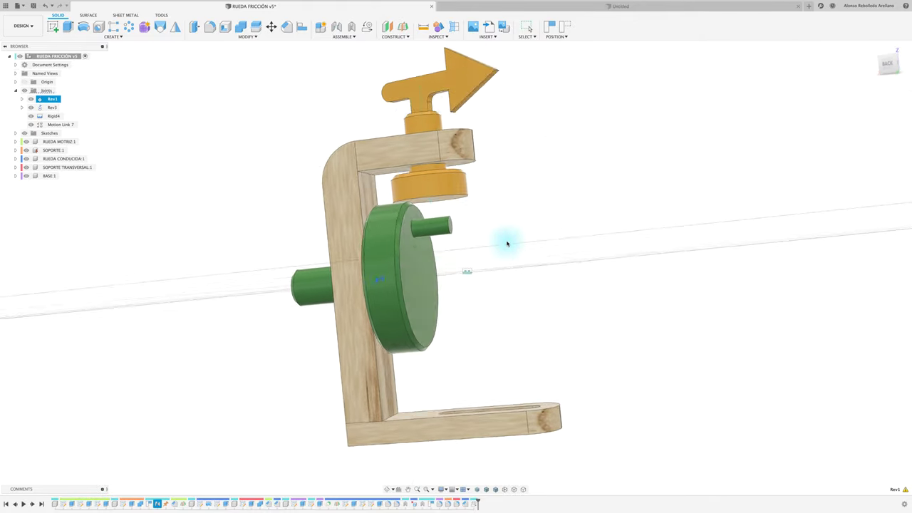
pyautogui.keyDown('shift'); pyautogui.moveTo(507, 244); pyautogui.dragTo(285, 273, button='middle'); pyautogui.keyUp('shift')
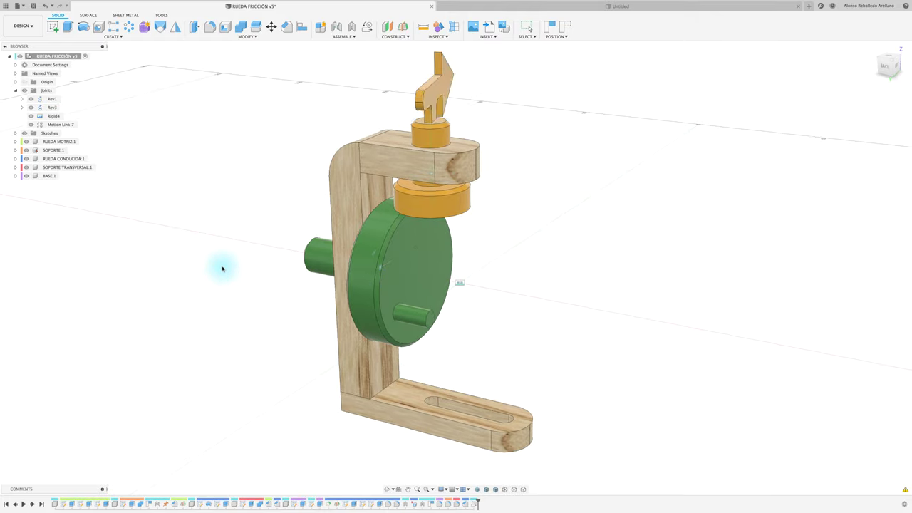
pyautogui.press('Escape')
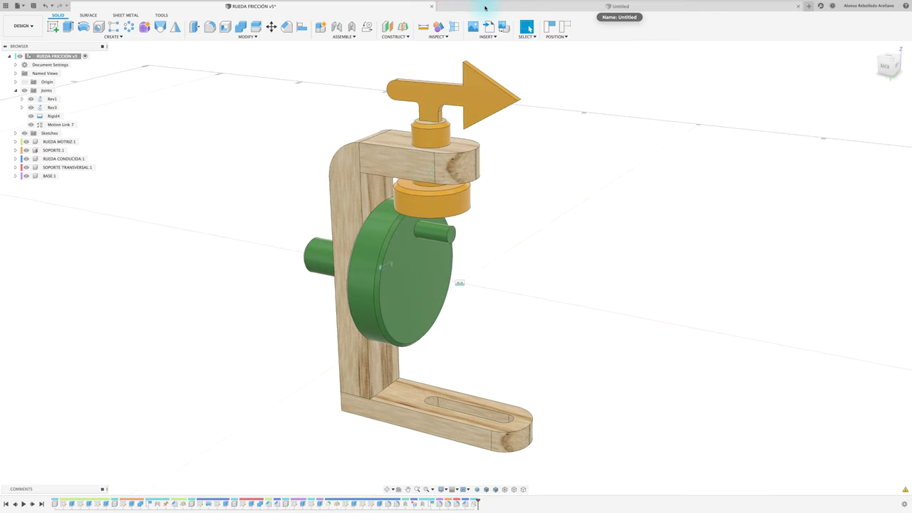
# Add a new component in the Untitled design and sketch a circle centred on the origin
pyautogui.click(485, 7)
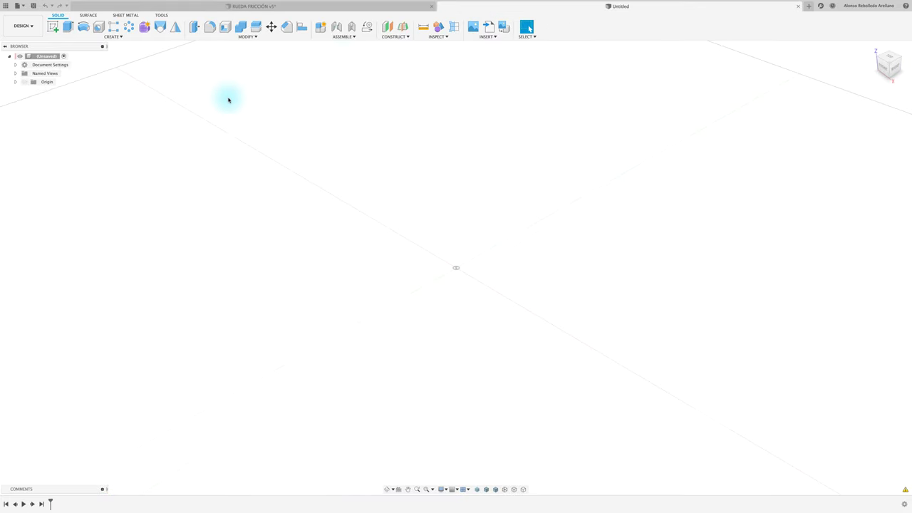
pyautogui.rightClick(46, 58)
pyautogui.click(71, 64)
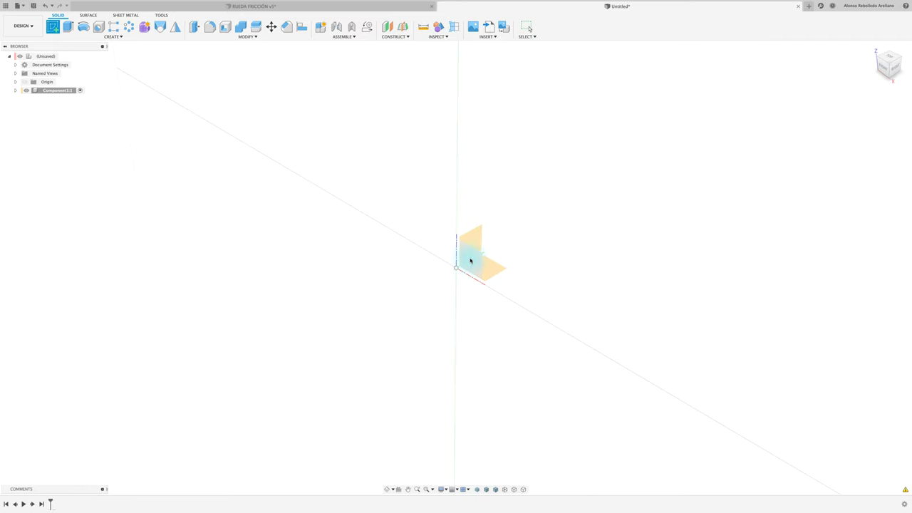
pyautogui.click(471, 260)
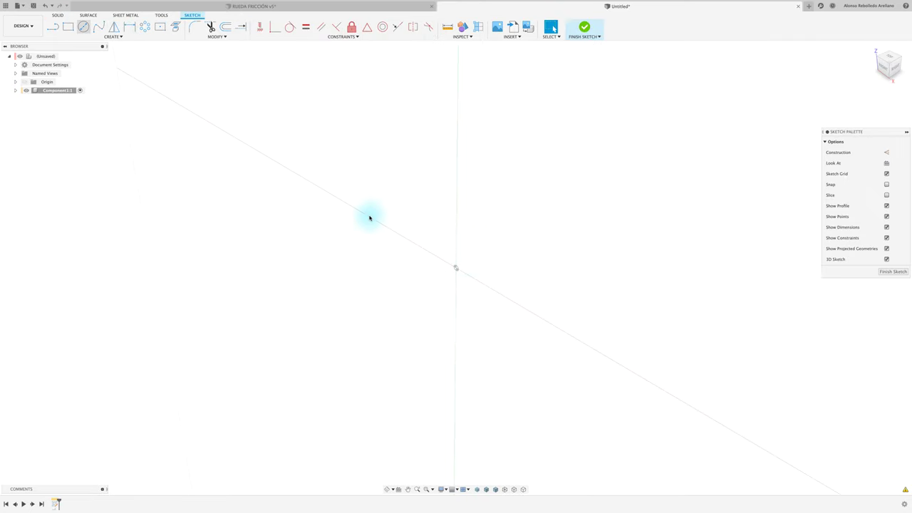
pyautogui.press('c')
pyautogui.click(456, 269)
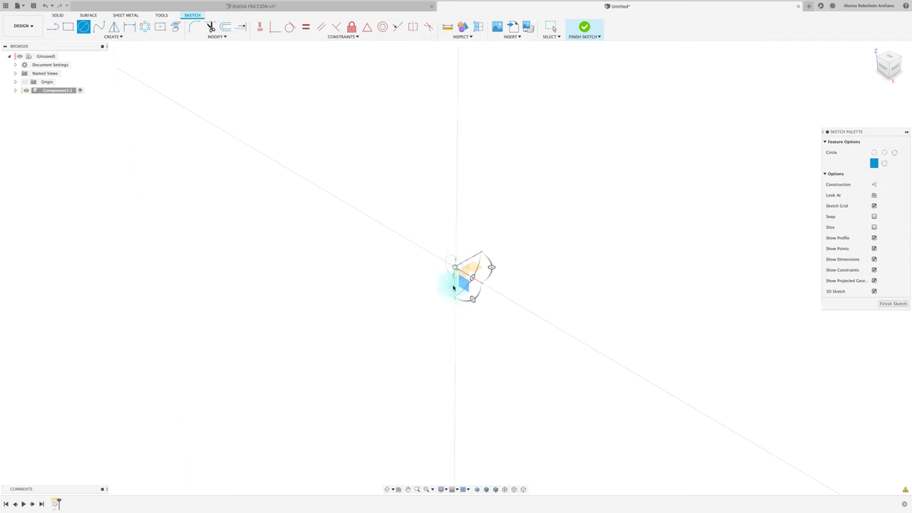
pyautogui.click(493, 379)
# Extrude the circle 20 mm into a solid disc
pyautogui.press('e')
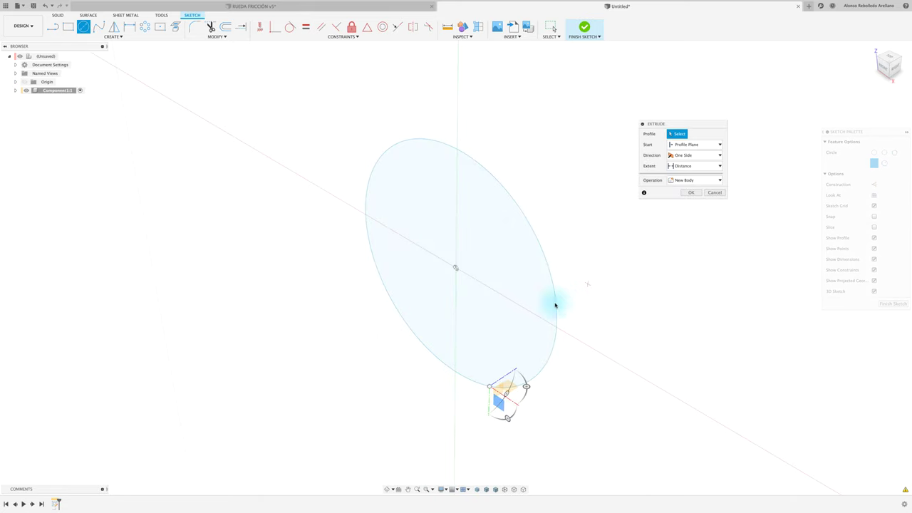
pyautogui.click(501, 253)
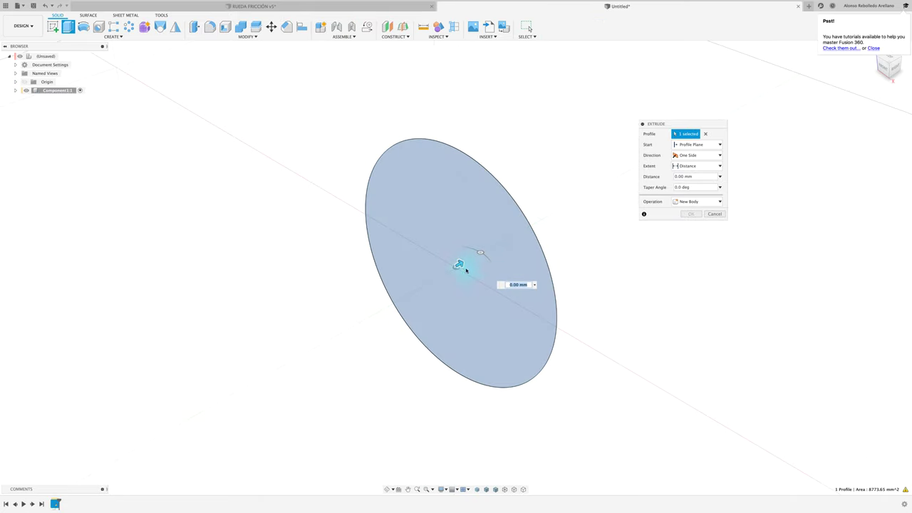
pyautogui.moveTo(488, 255); pyautogui.dragTo(497, 246)
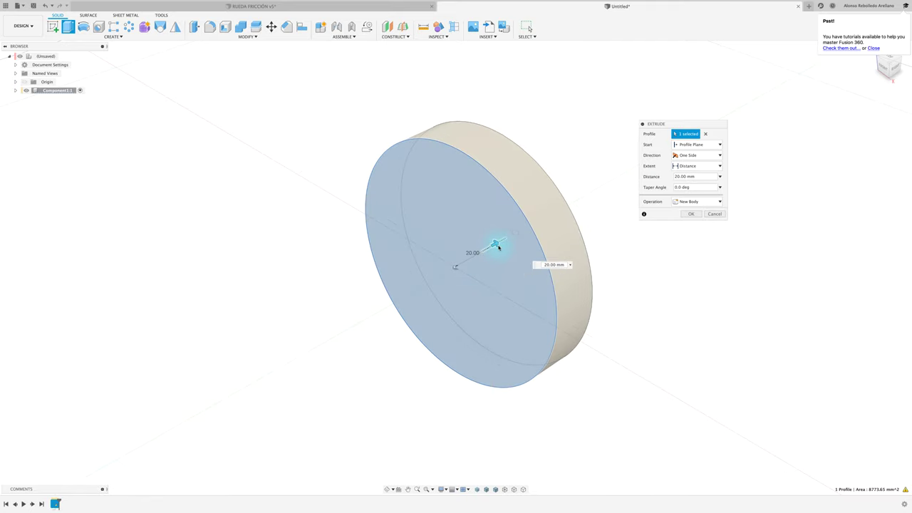
pyautogui.click(886, 68)
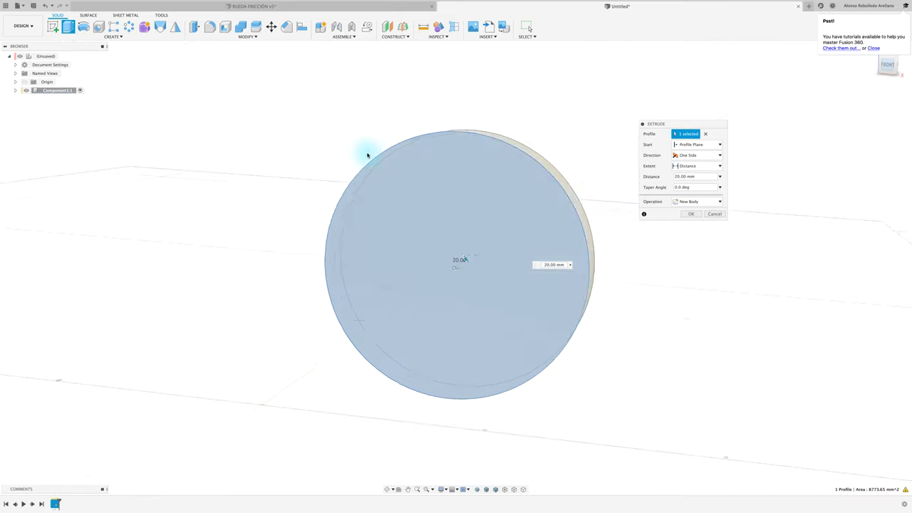
pyautogui.click(691, 214)
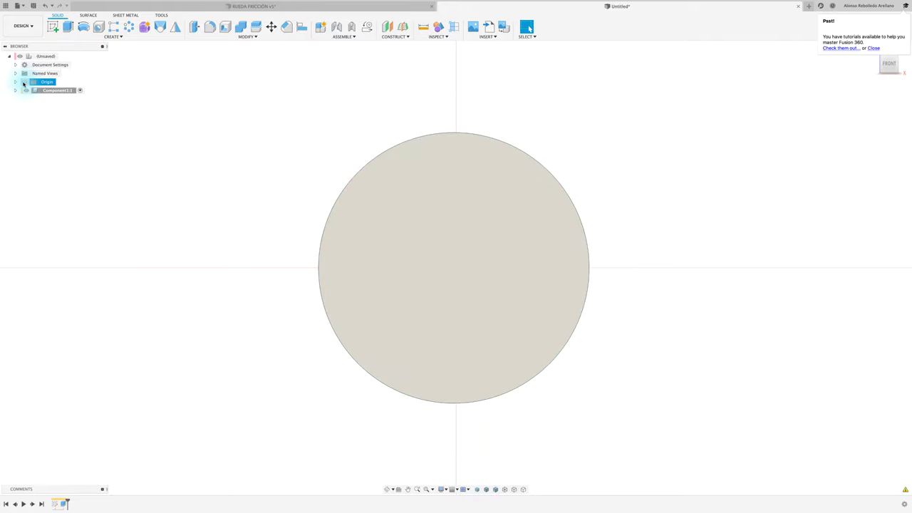
# Return to the home view, show the disc in its yellow component colour, and expand Origin
pyautogui.press('F6')
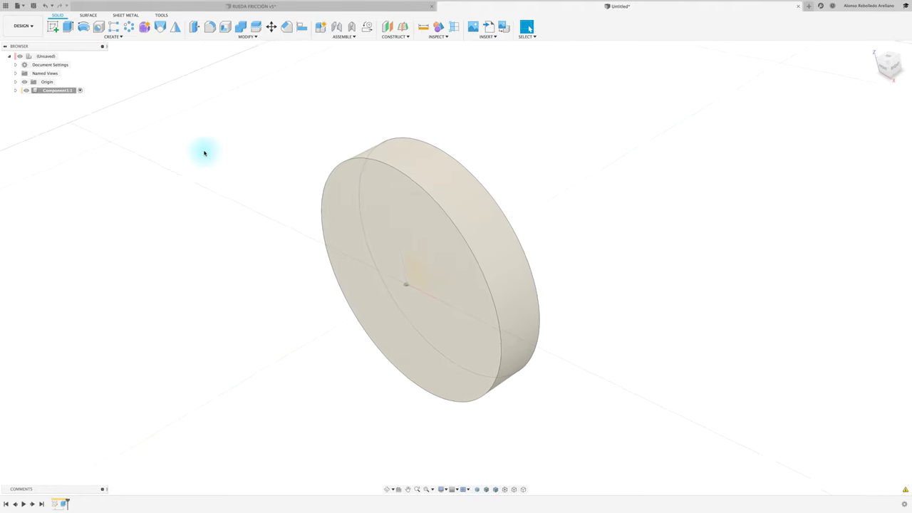
pyautogui.click(438, 27)
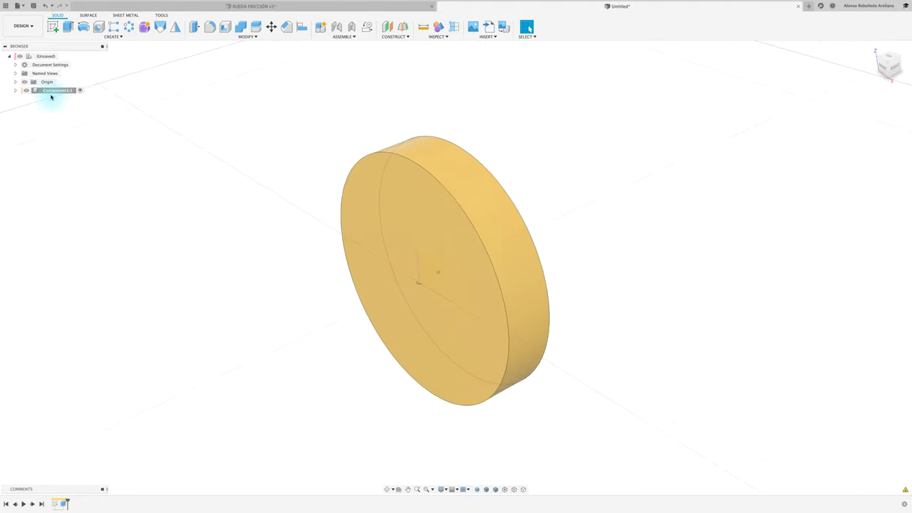
pyautogui.click(17, 83)
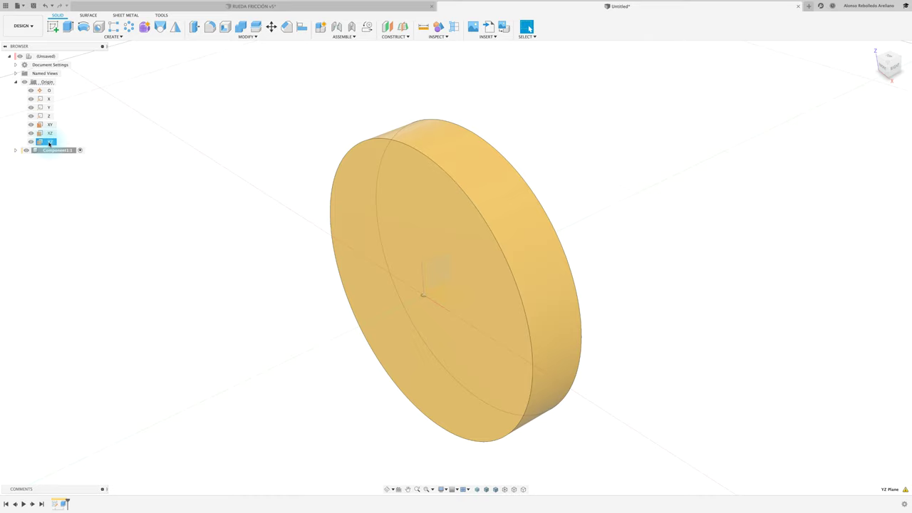
pyautogui.click(54, 26)
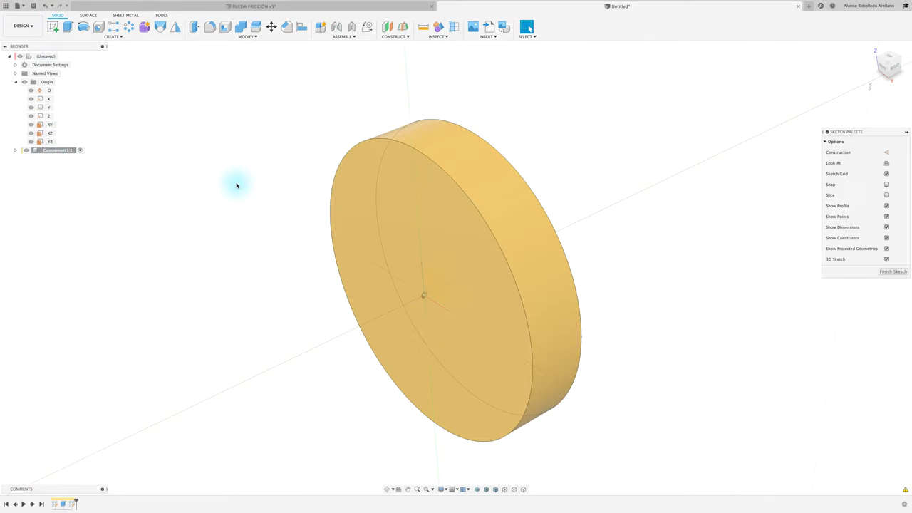
pyautogui.click(434, 295)
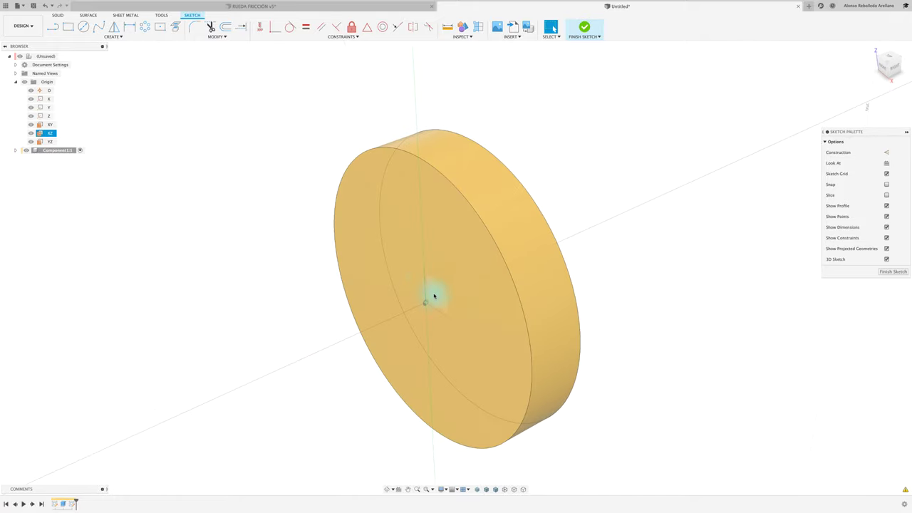
pyautogui.click(254, 210)
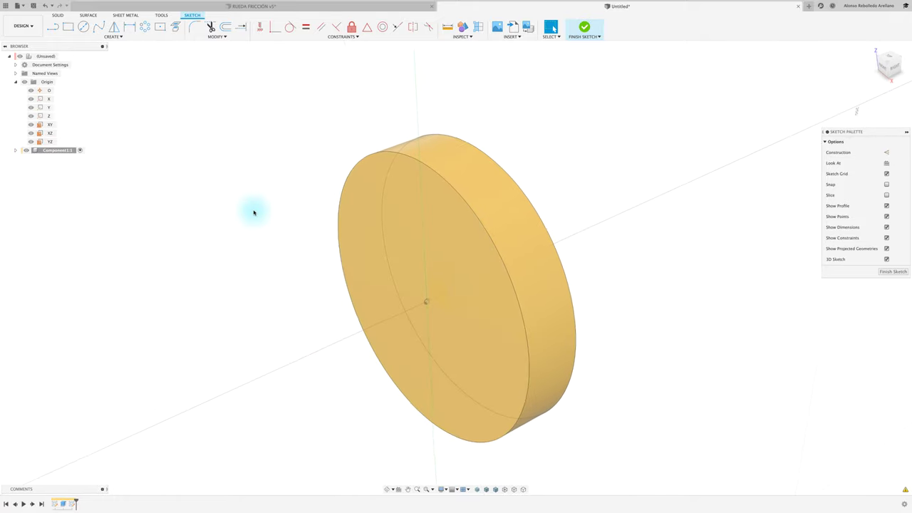
pyautogui.click(68, 26)
pyautogui.click(389, 277)
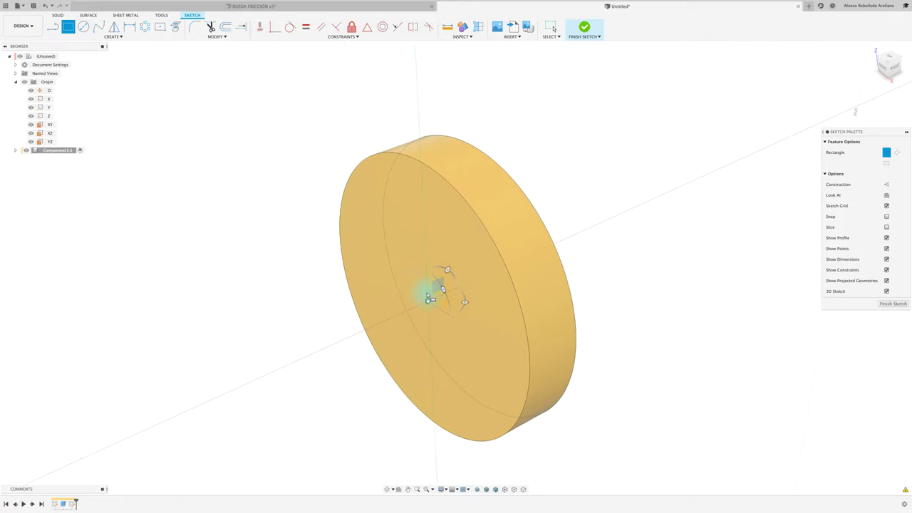
pyautogui.keyDown('shift'); pyautogui.moveTo(442, 287); pyautogui.dragTo(437, 290, button='middle'); pyautogui.keyUp('shift')
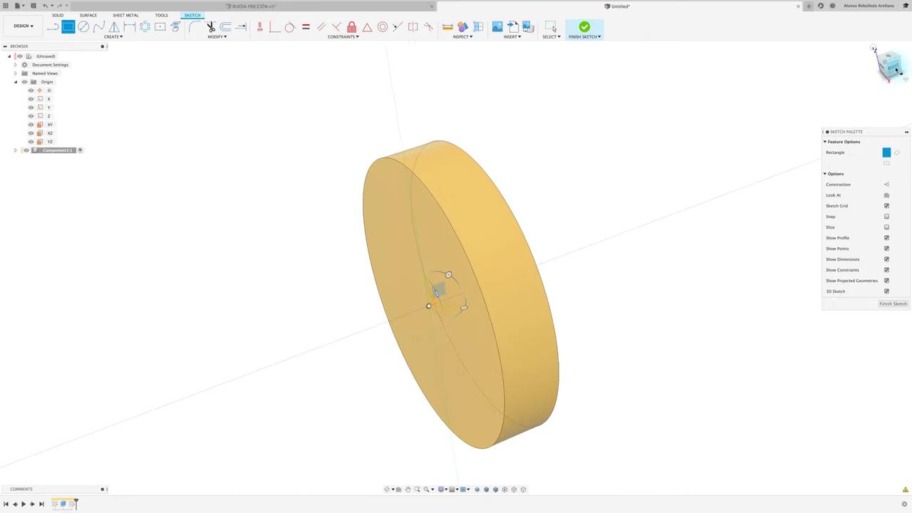
pyautogui.click(329, 87)
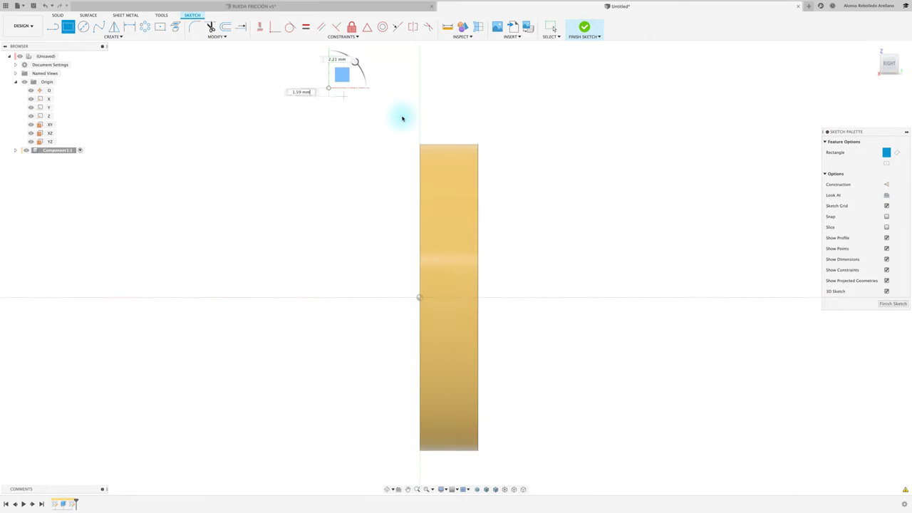
pyautogui.click(466, 131)
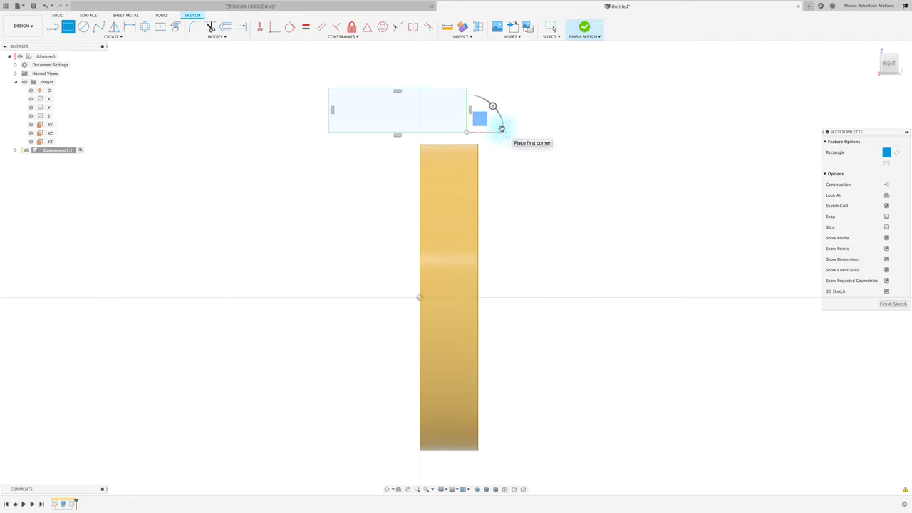
pyautogui.press('Escape')
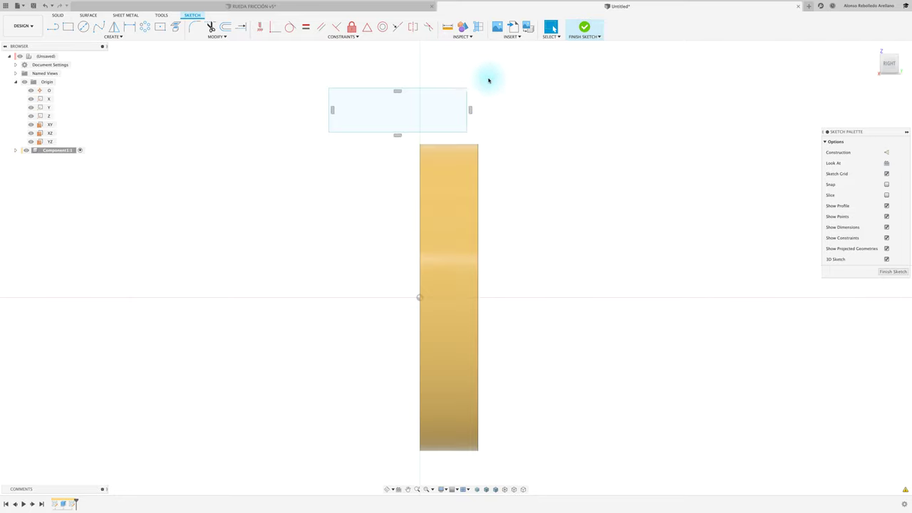
pyautogui.moveTo(489, 77); pyautogui.dragTo(307, 138)
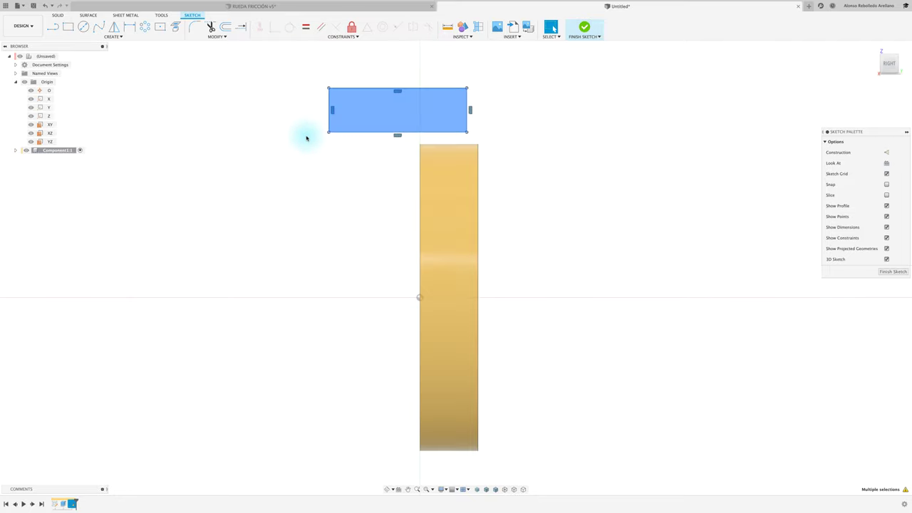
pyautogui.press('Delete')
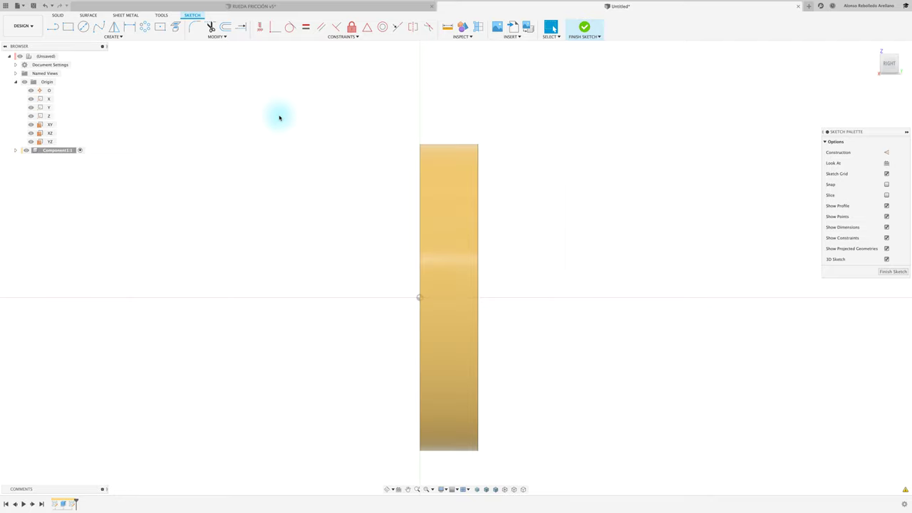
# Project the disc's face into the sketch
pyautogui.click(175, 27)
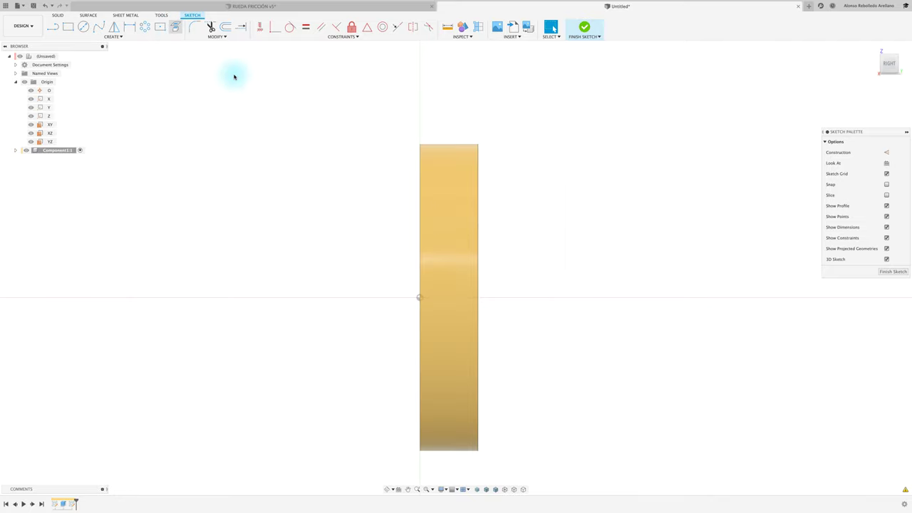
pyautogui.click(440, 146)
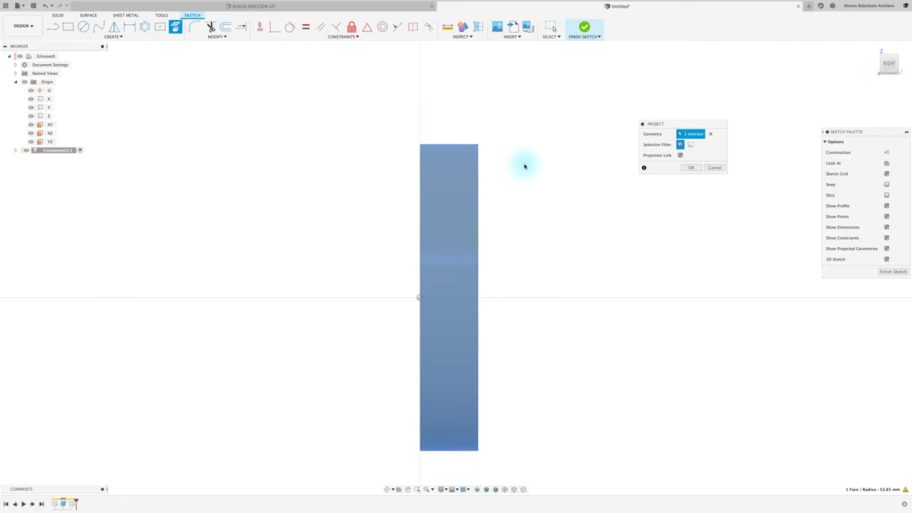
pyautogui.click(689, 168)
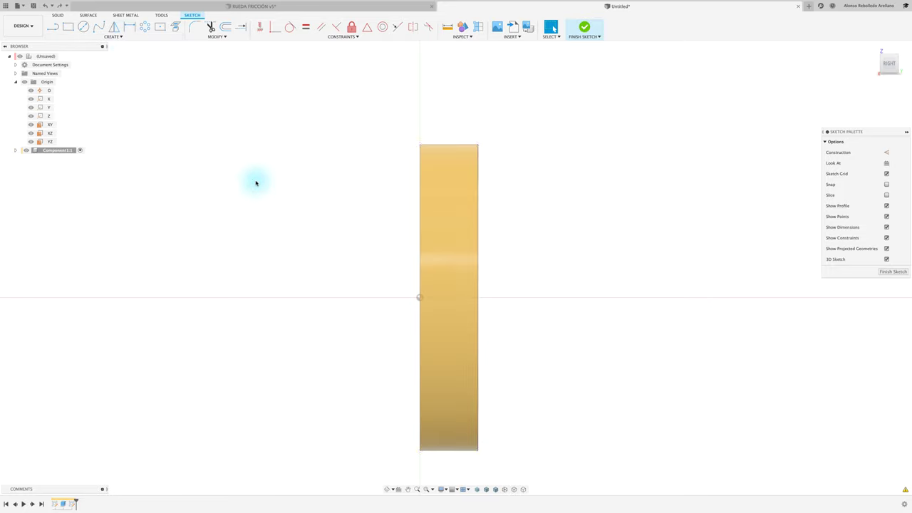
# Intersect the disc body with the sketch plane to add its tall rectangular outline
pyautogui.click(114, 36)
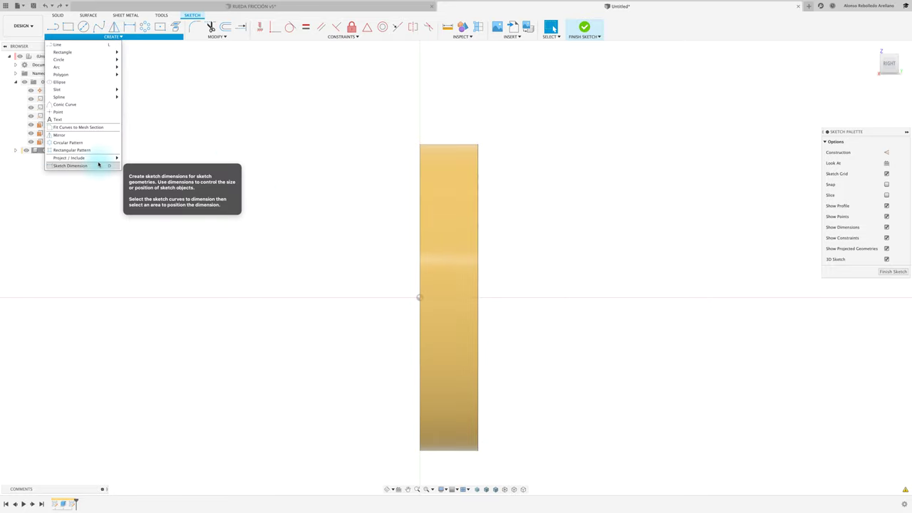
pyautogui.moveTo(69, 157)
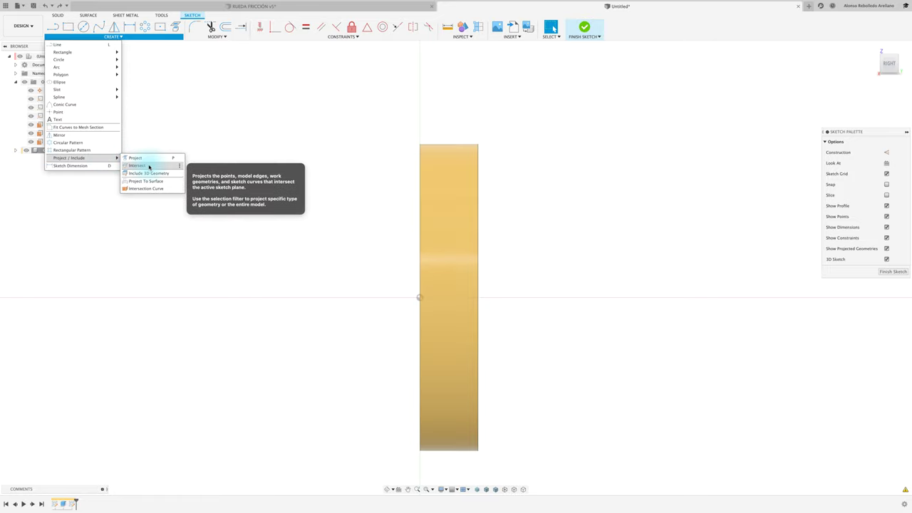
pyautogui.click(149, 167)
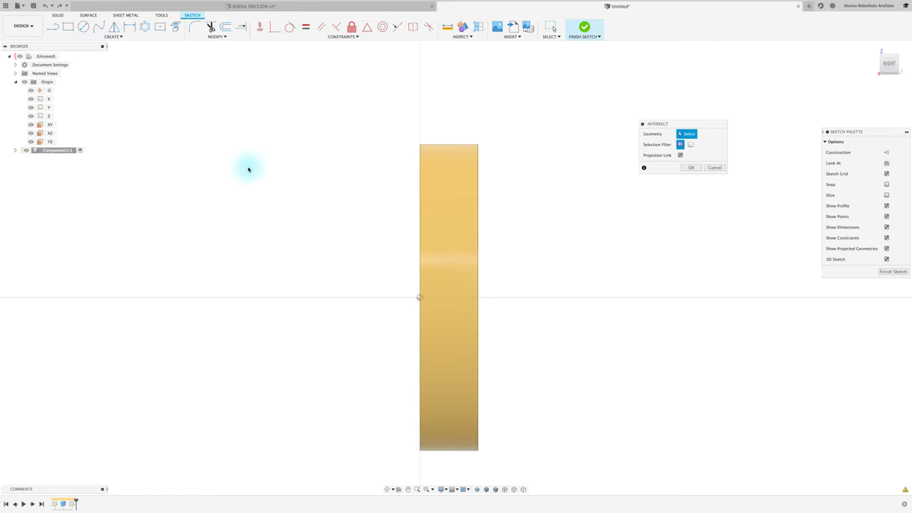
pyautogui.click(466, 154)
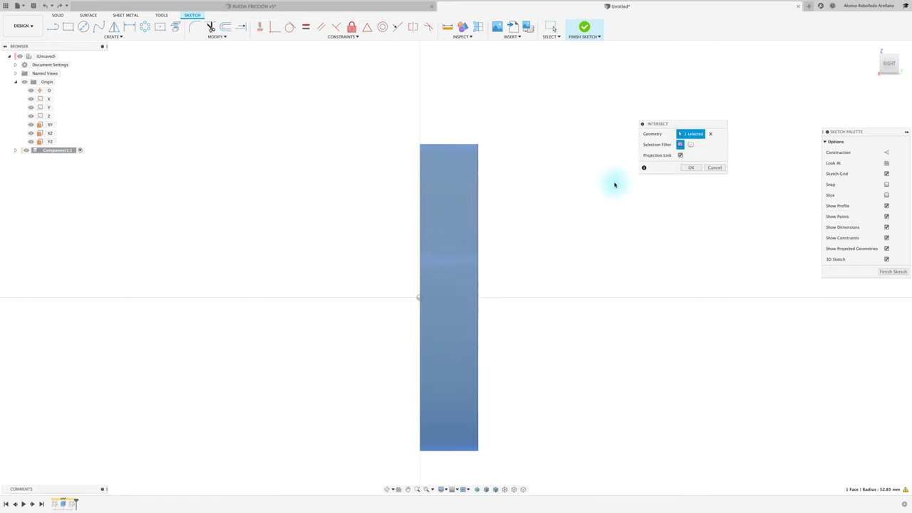
pyautogui.click(691, 168)
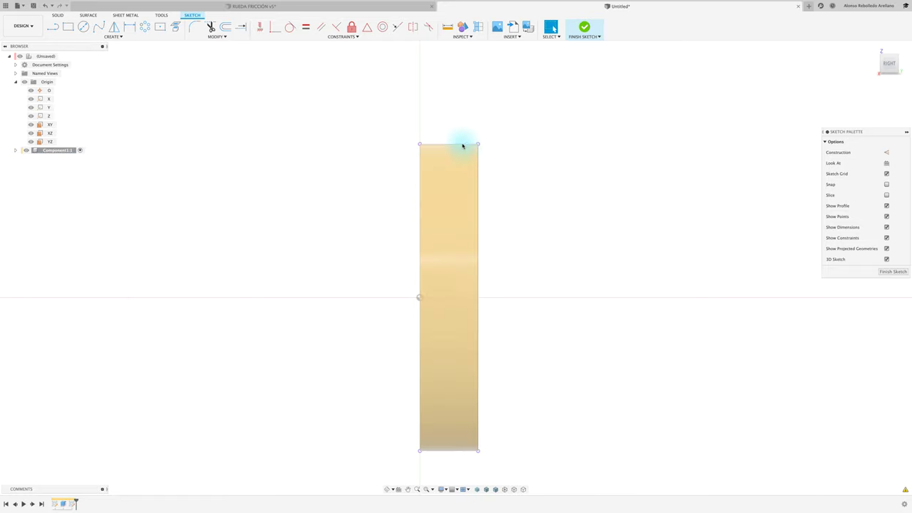
# Draw a rectangle rising from the disc's top edge and finish the sketch
pyautogui.click(67, 27)
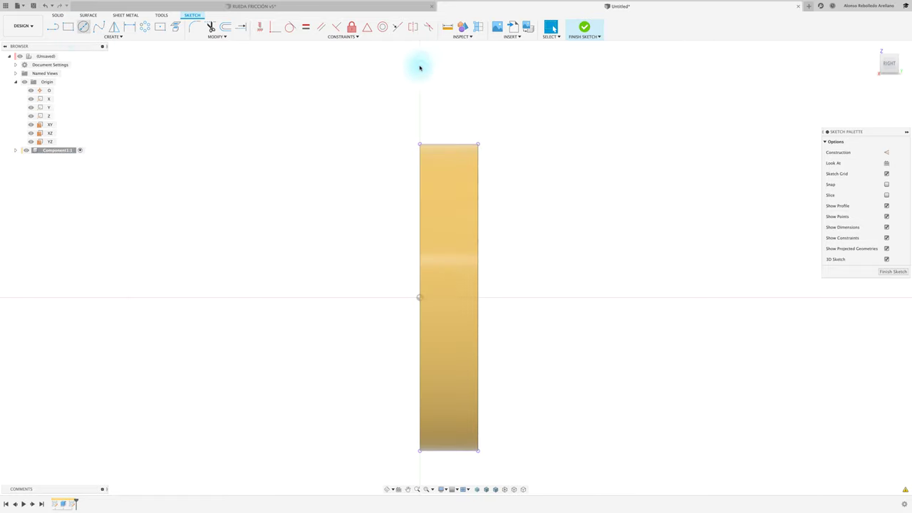
pyautogui.click(449, 145)
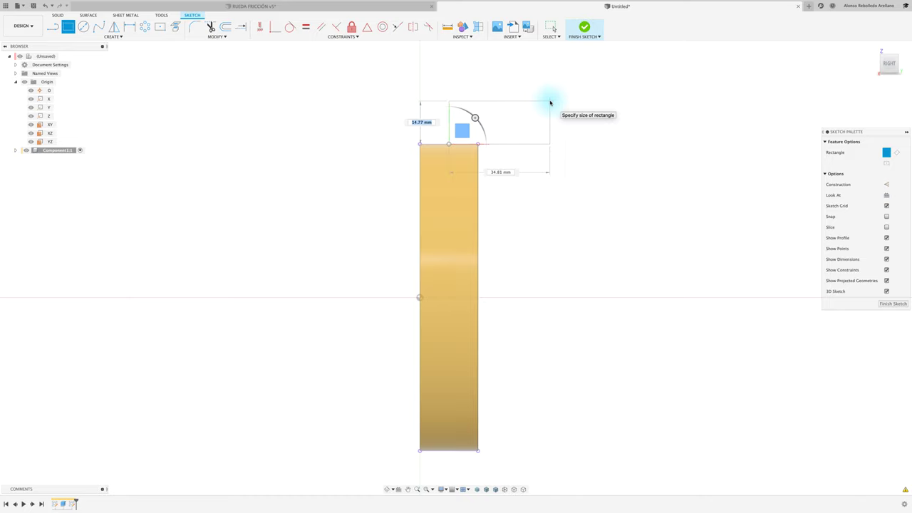
pyautogui.click(551, 103)
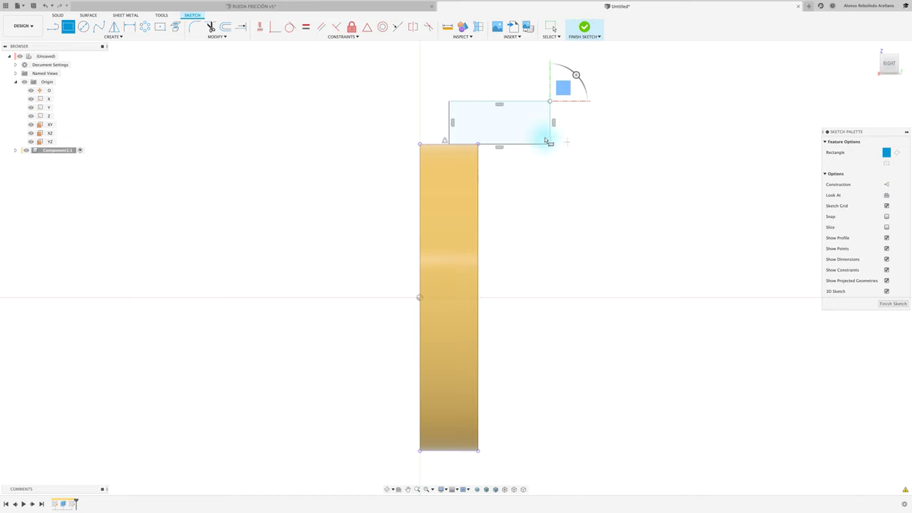
pyautogui.keyDown('shift'); pyautogui.moveTo(579, 142); pyautogui.dragTo(616, 90, button='middle'); pyautogui.keyUp('shift')
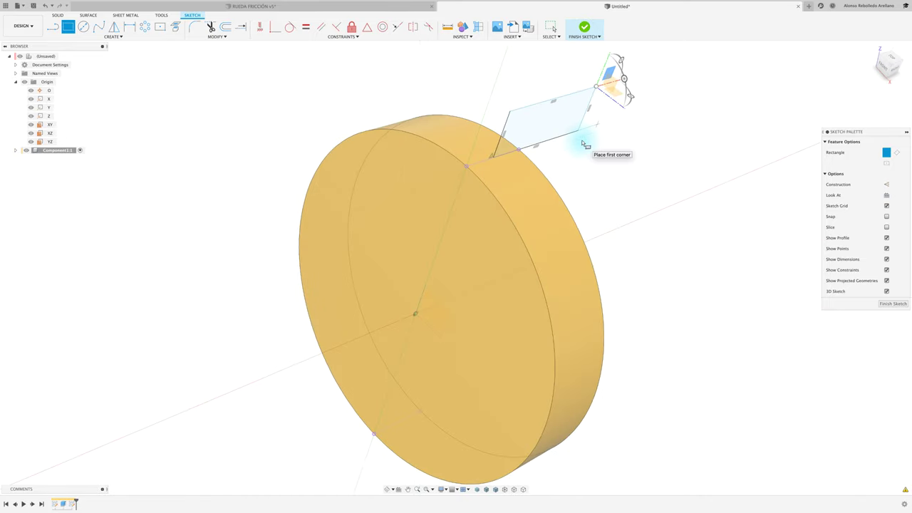
pyautogui.click(584, 28)
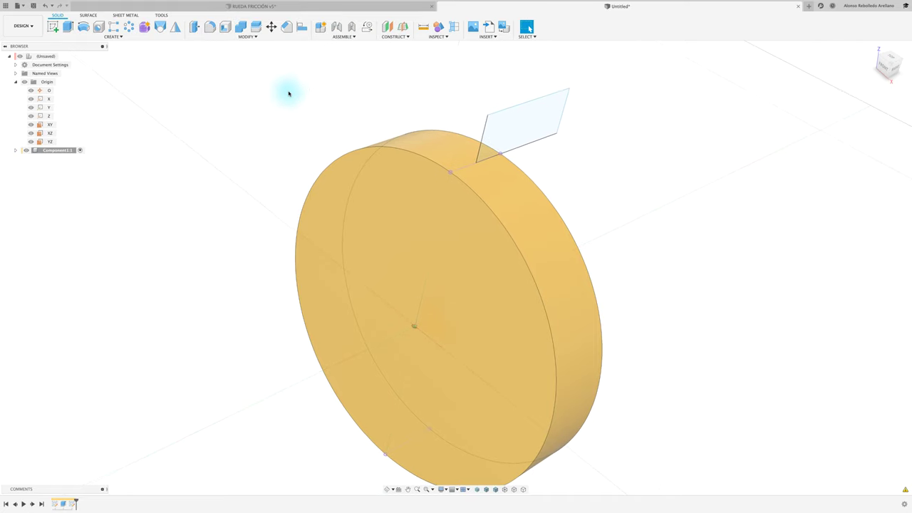
# Revolve the rectangle 360° about its edge as a New Component, creating the teal wheel
pyautogui.click(83, 27)
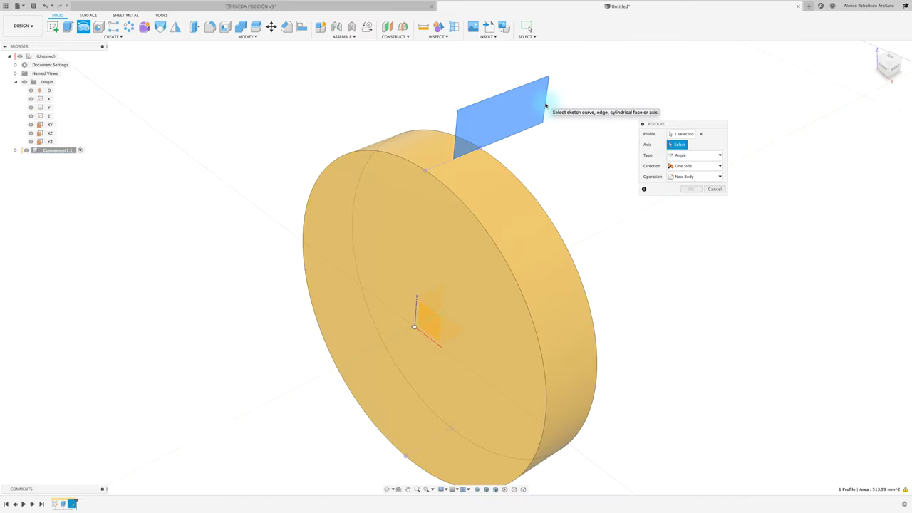
pyautogui.click(547, 106)
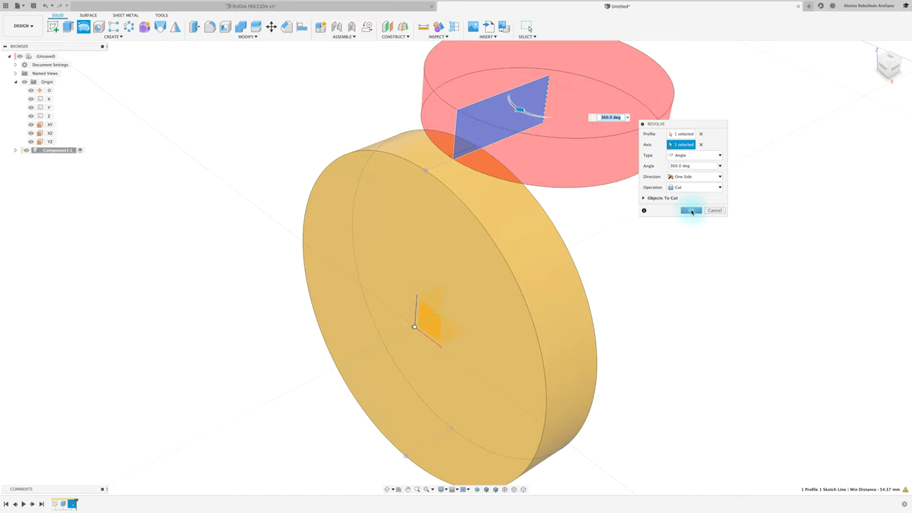
pyautogui.click(691, 211)
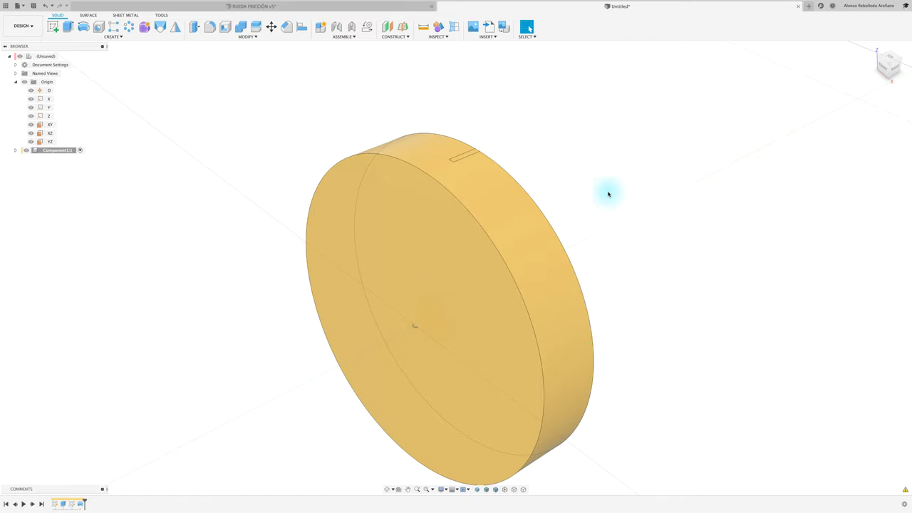
pyautogui.click(83, 27)
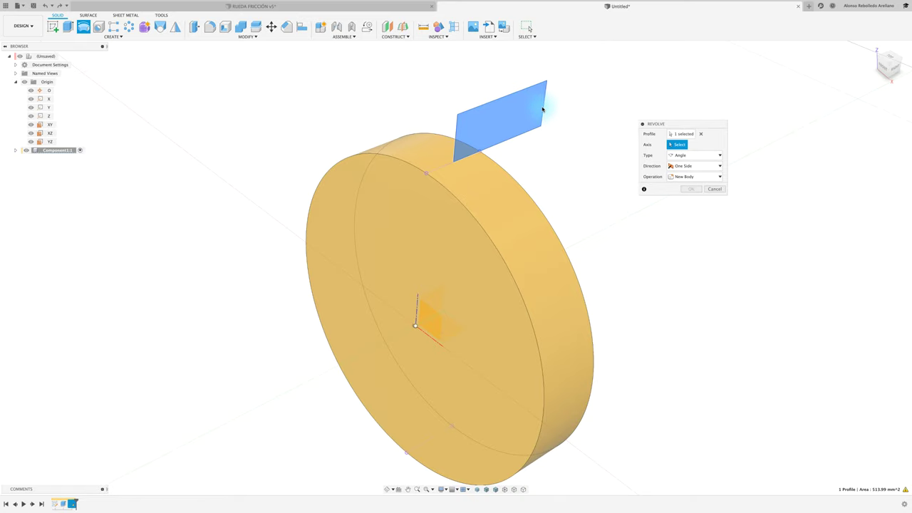
pyautogui.click(542, 109)
pyautogui.click(694, 186)
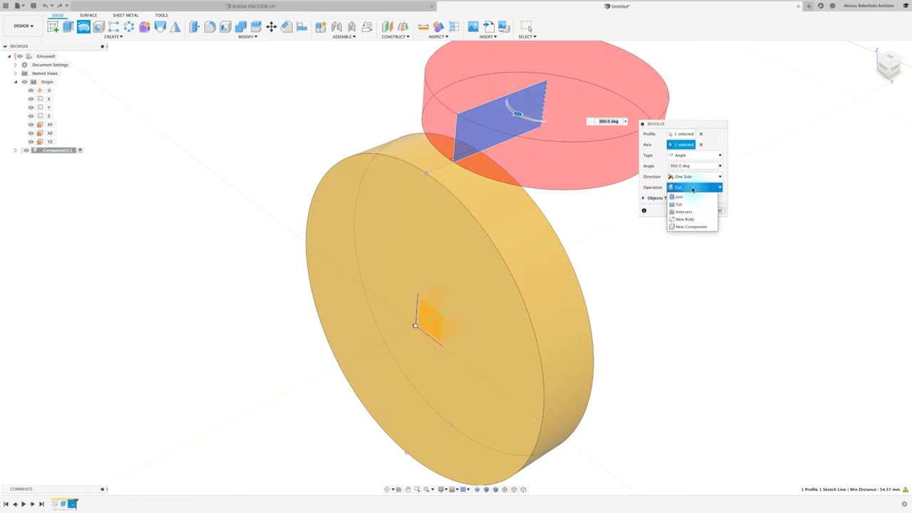
pyautogui.click(694, 226)
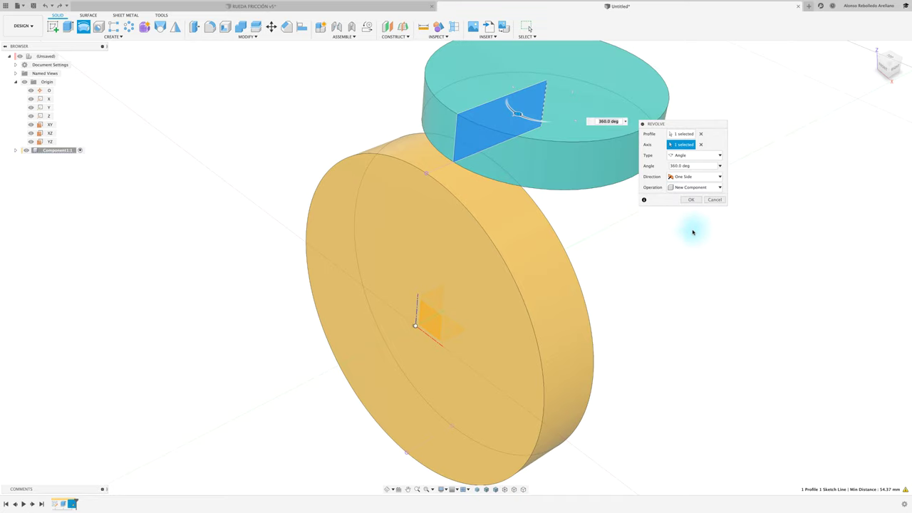
pyautogui.click(688, 199)
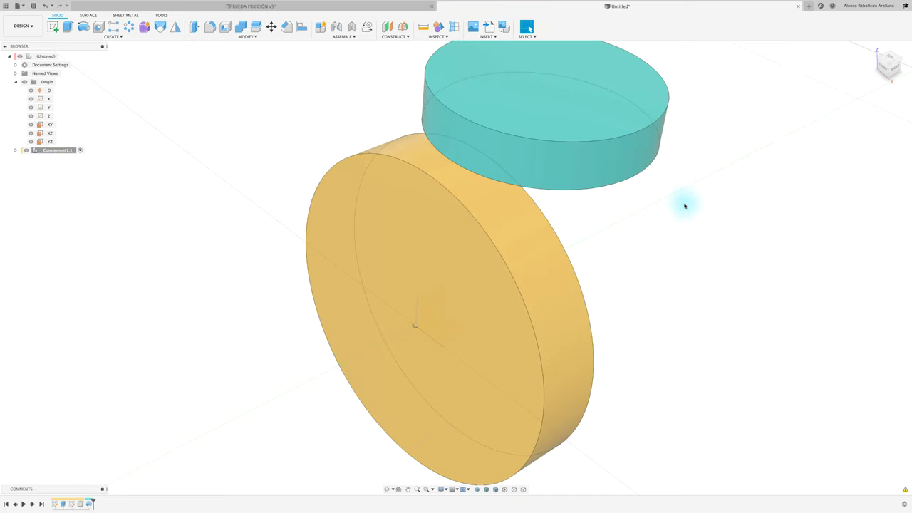
# Drag Component2:1 up to the root beside Component1:1, collapse Component1:1, and activate the root
pyautogui.keyDown('shift'); pyautogui.hscroll(-10, 151, 170); pyautogui.keyUp('shift')
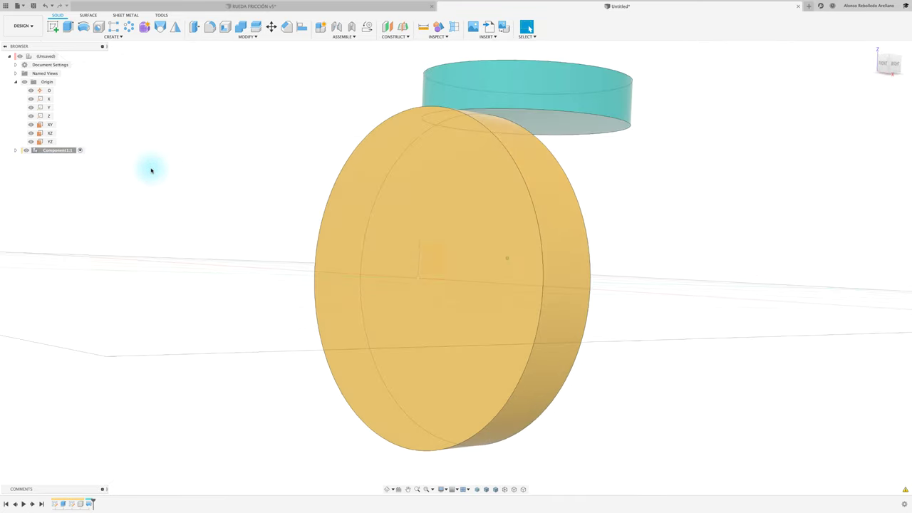
pyautogui.keyDown('shift'); pyautogui.scroll(-5, 150, 170); pyautogui.keyUp('shift')
pyautogui.keyDown('shift'); pyautogui.scroll(-5, 150, 170); pyautogui.keyUp('shift')
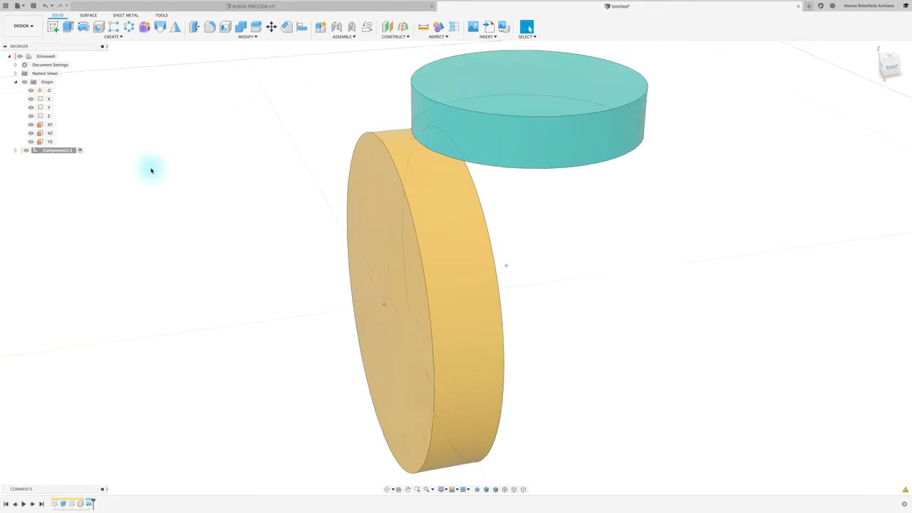
pyautogui.click(53, 151)
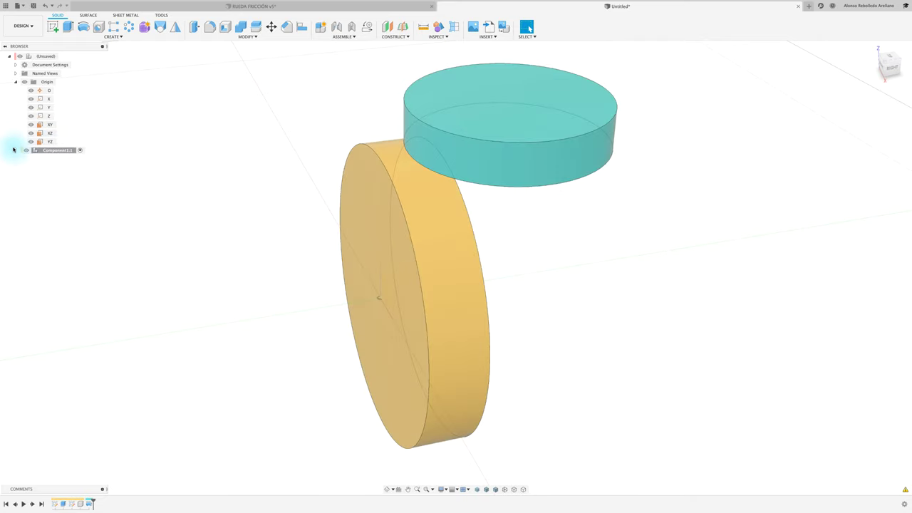
pyautogui.moveTo(61, 189); pyautogui.dragTo(51, 59)
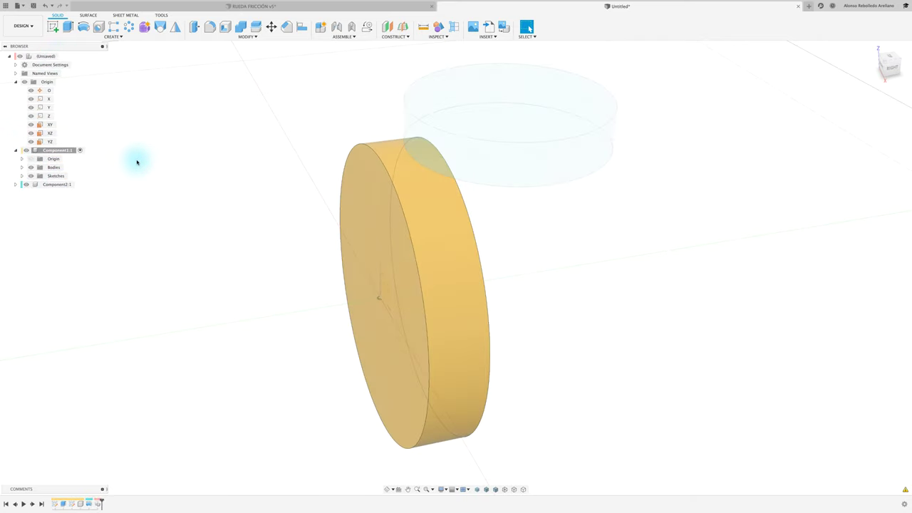
pyautogui.click(16, 151)
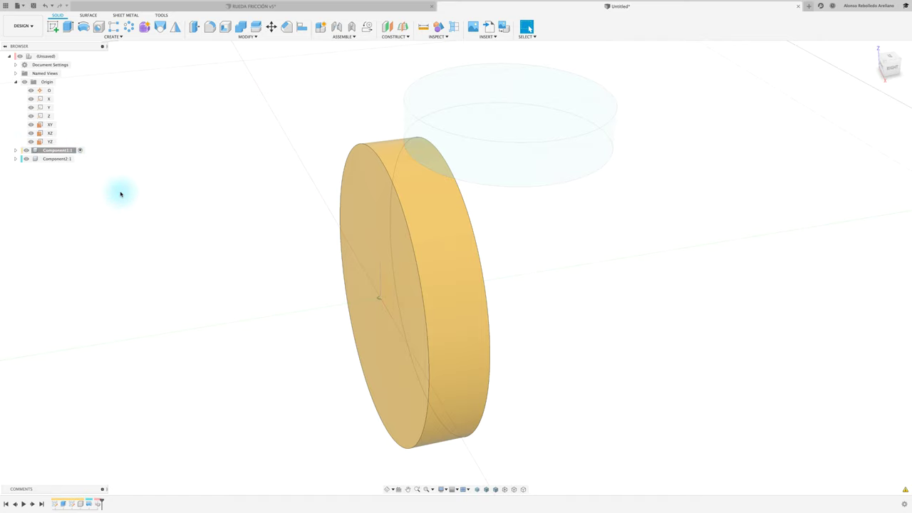
pyautogui.scroll(-1, 123, 192)
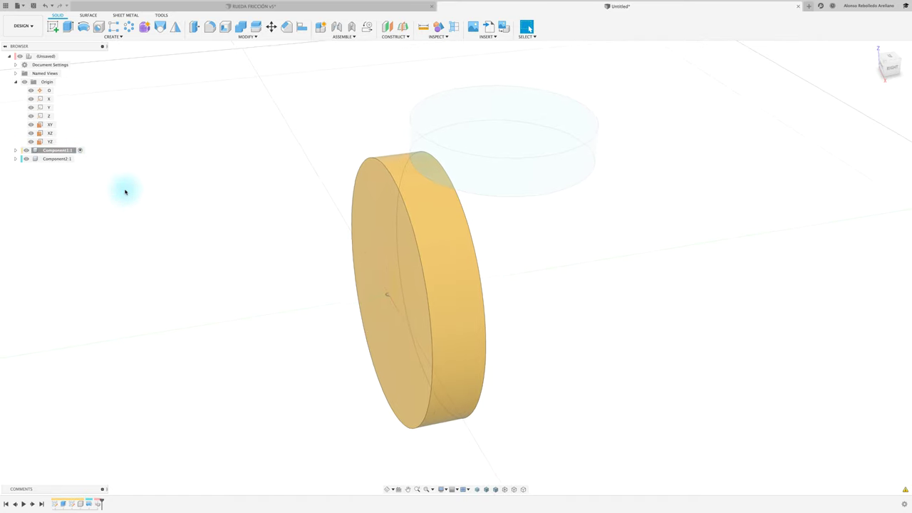
pyautogui.click(60, 56)
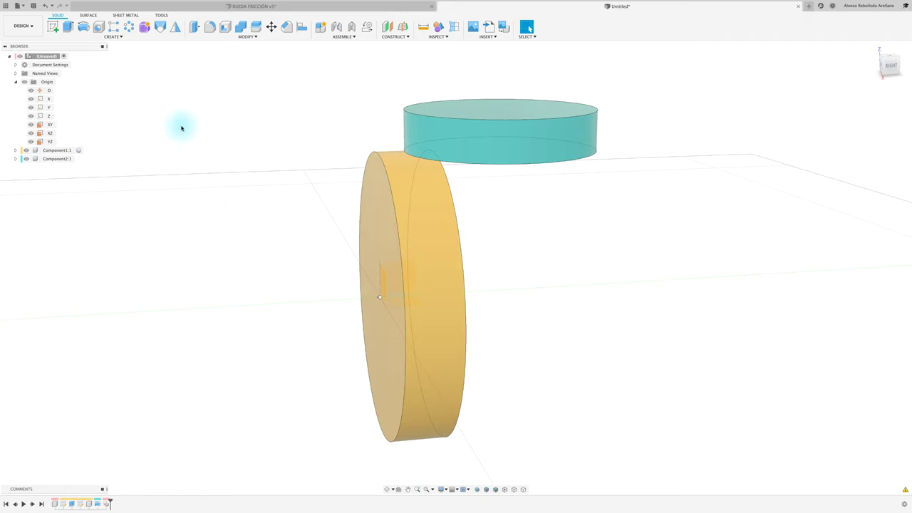
# In RUEDA FRICCIÓN v5, turn off component colours, view from BACK, zoom in, then return Home
pyautogui.click(253, 5)
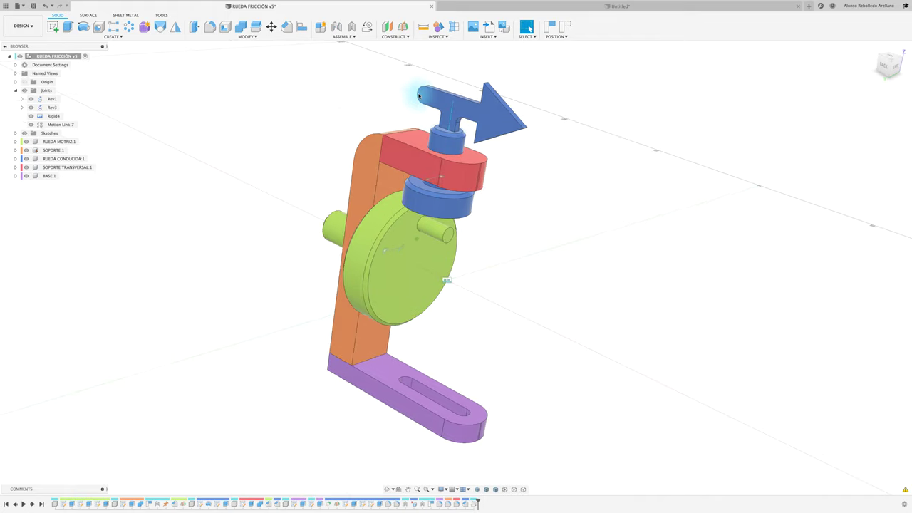
pyautogui.click(438, 27)
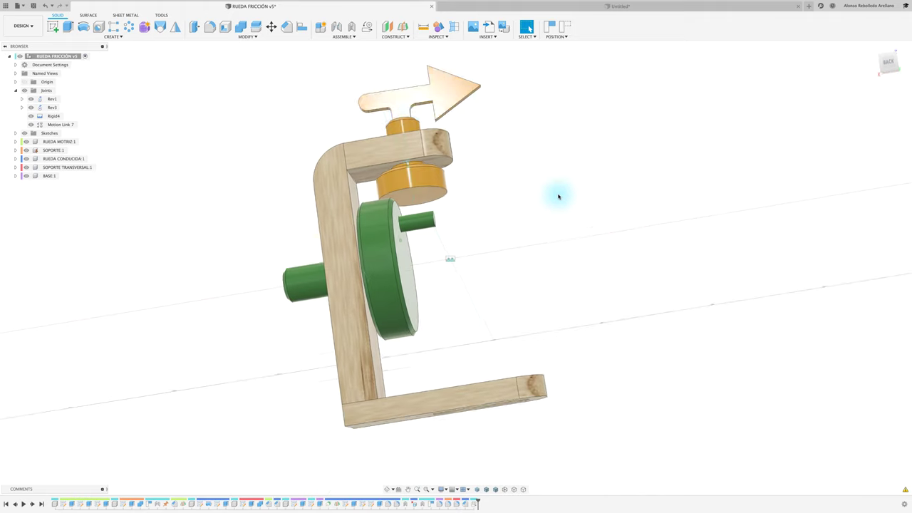
pyautogui.click(887, 65)
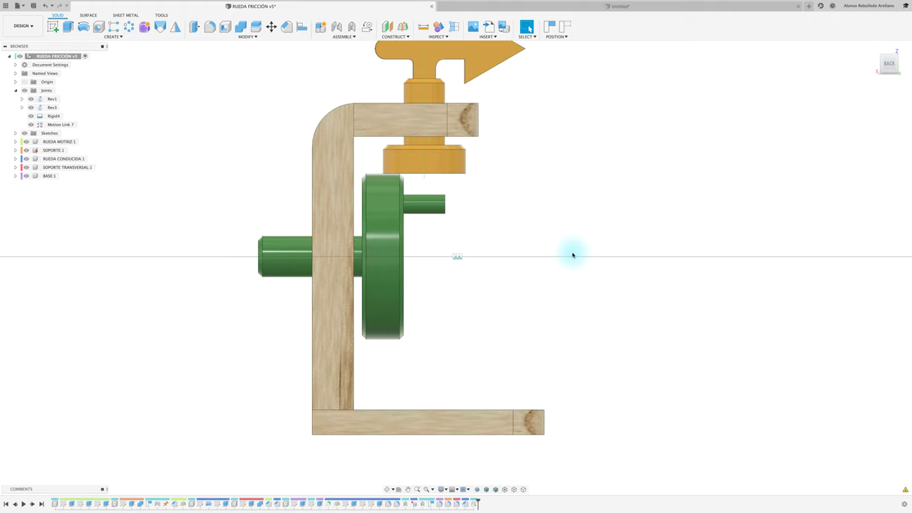
pyautogui.scroll(5, 495, 240)
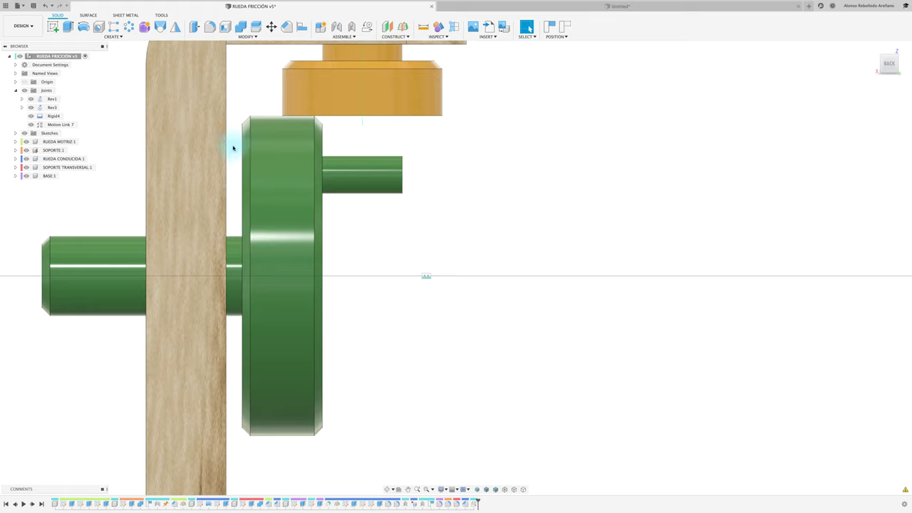
pyautogui.hotkey('shift', 'F6')
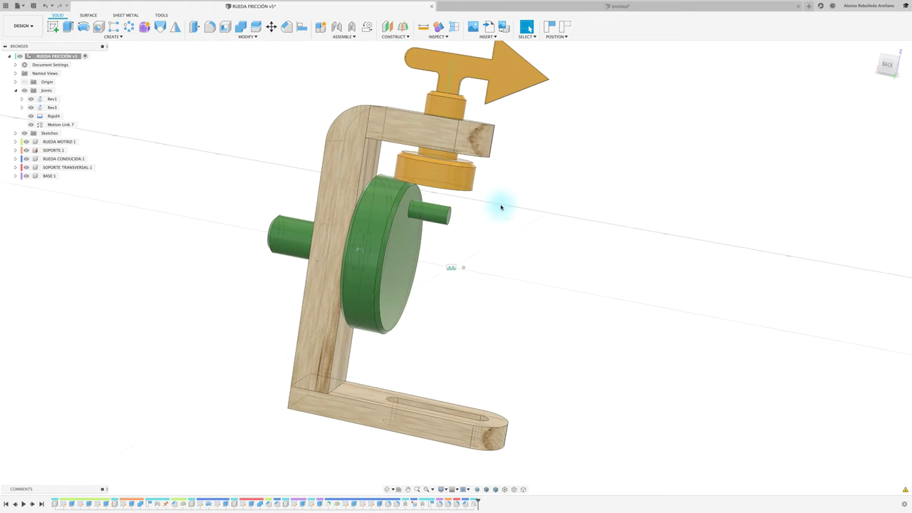